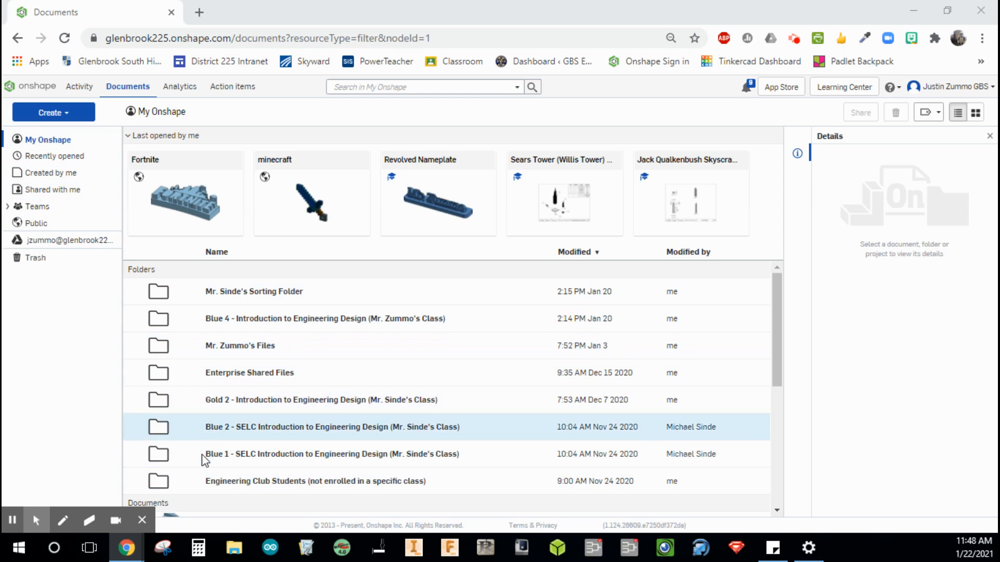
pyautogui.scroll(-4, 271, 462)
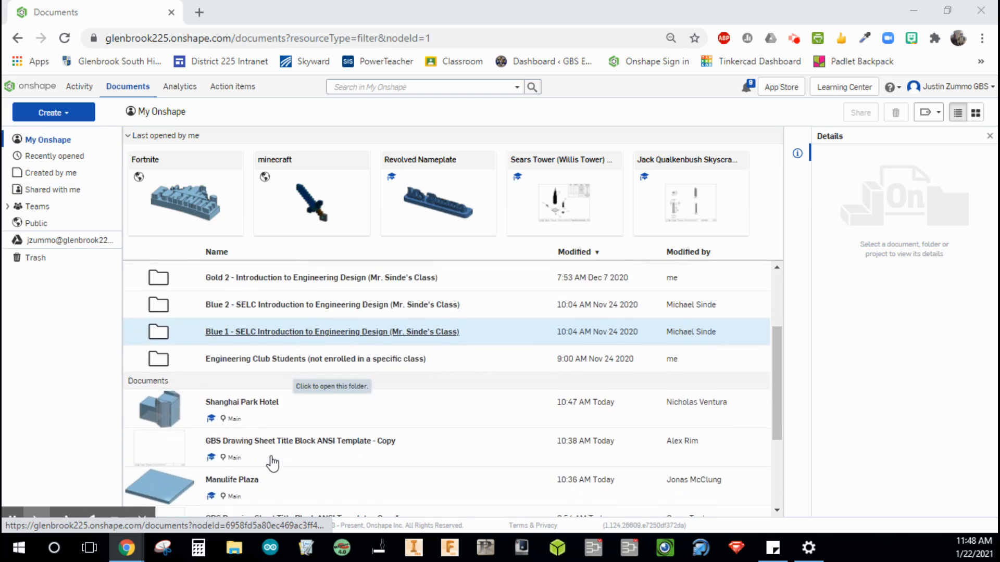
pyautogui.scroll(-1, 271, 463)
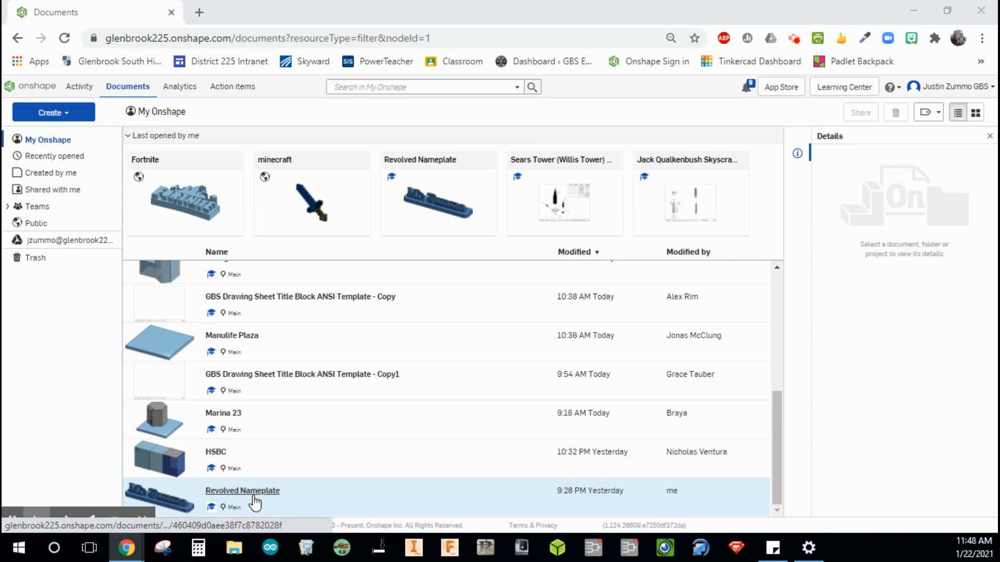
pyautogui.scroll(2, 253, 502)
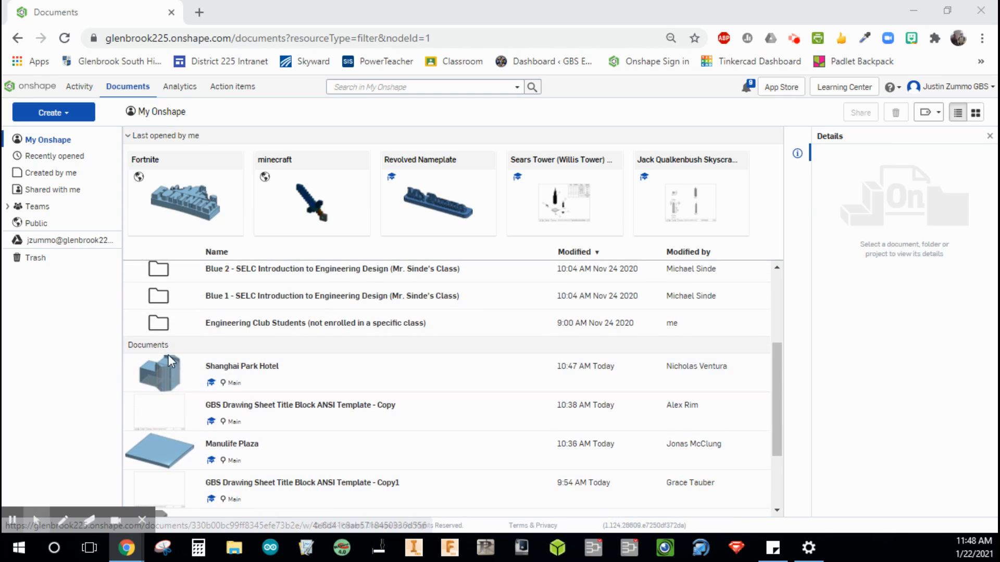
pyautogui.scroll(3, 190, 395)
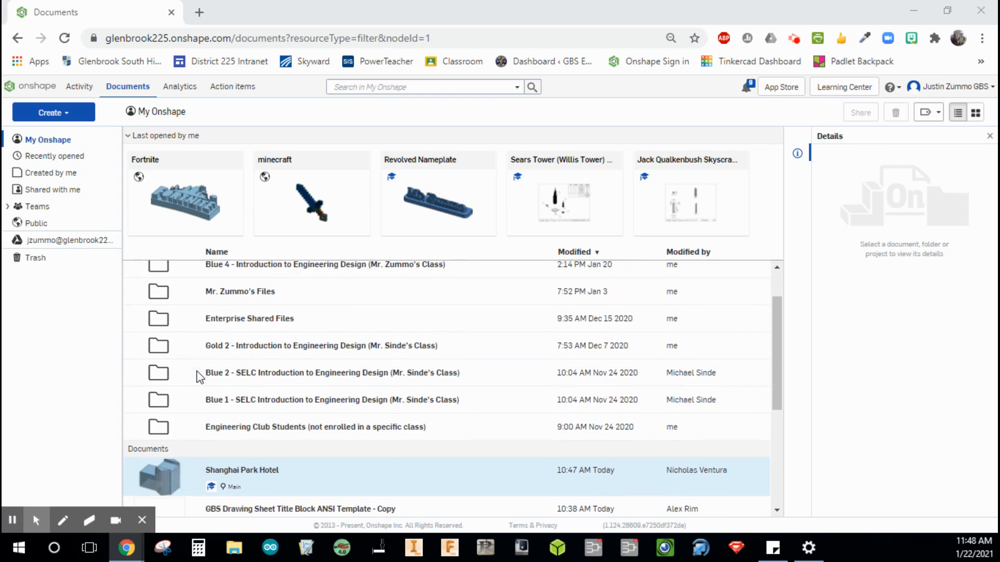
pyautogui.scroll(1, 219, 385)
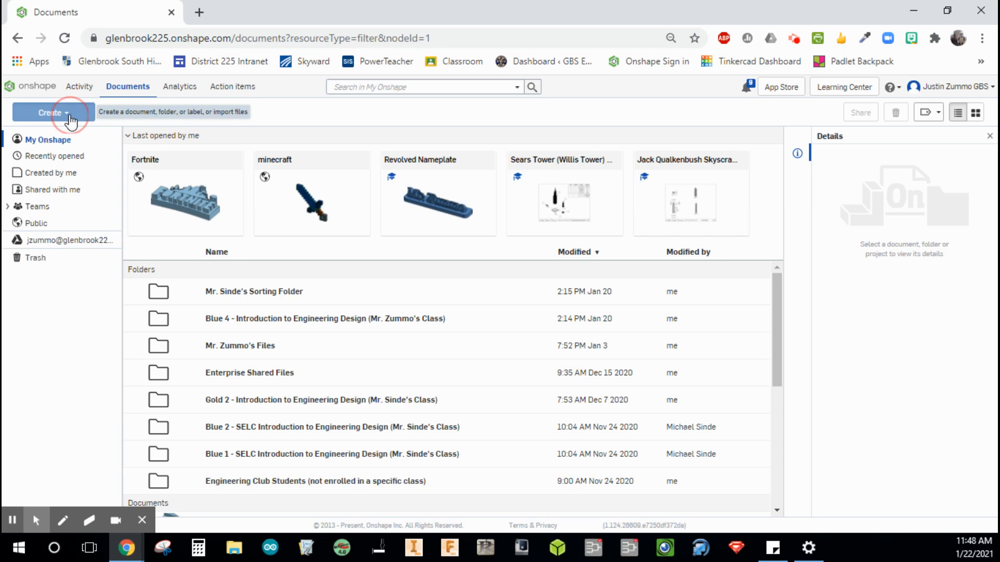
# Step: Create a new document named Demo
pyautogui.click(69, 115)
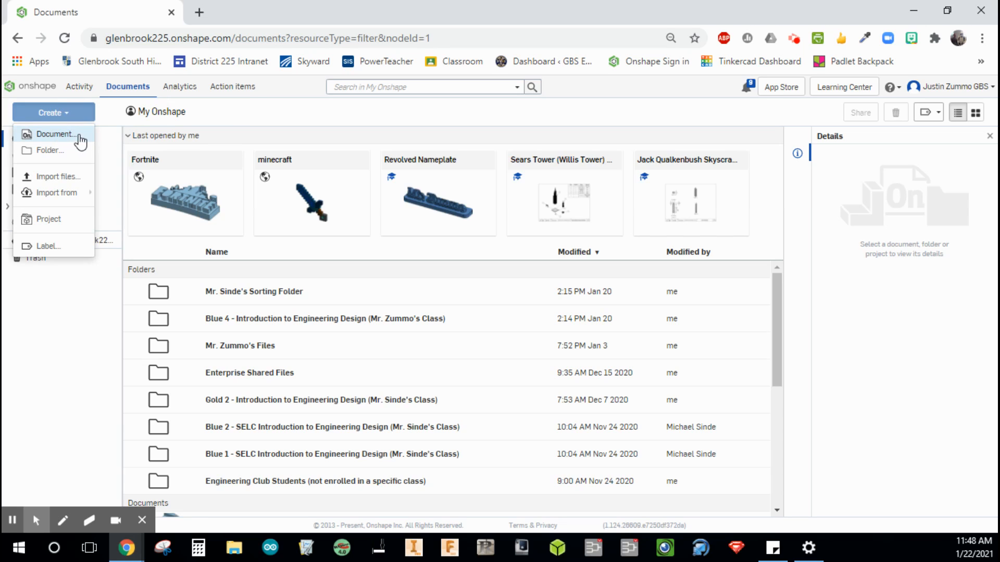
pyautogui.click(76, 137)
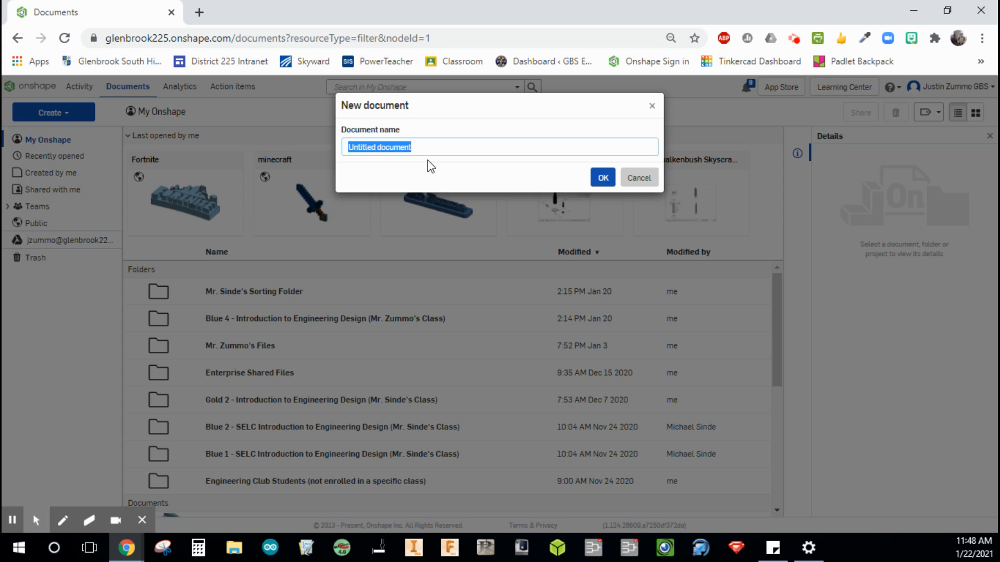
pyautogui.write('Demo')
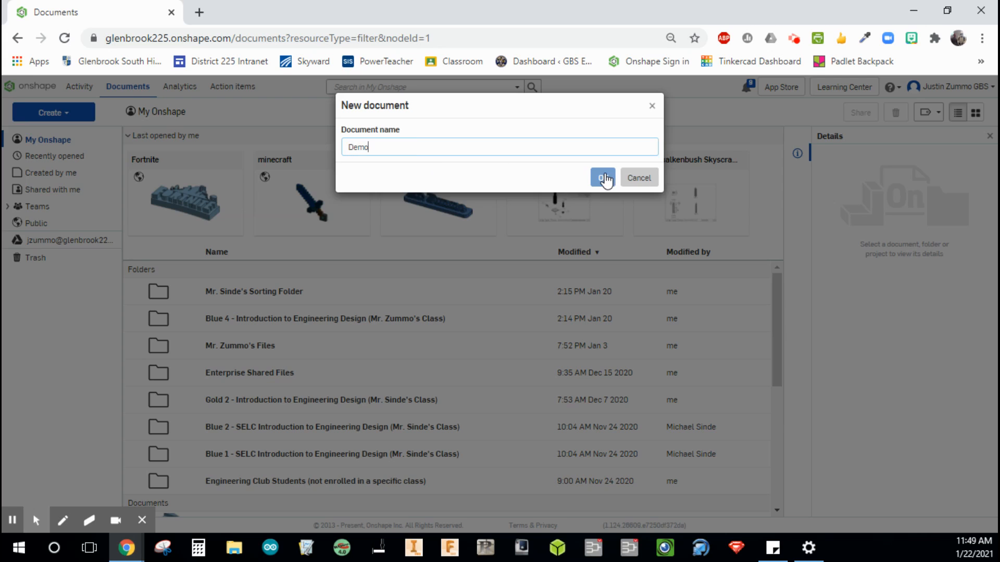
pyautogui.click(604, 178)
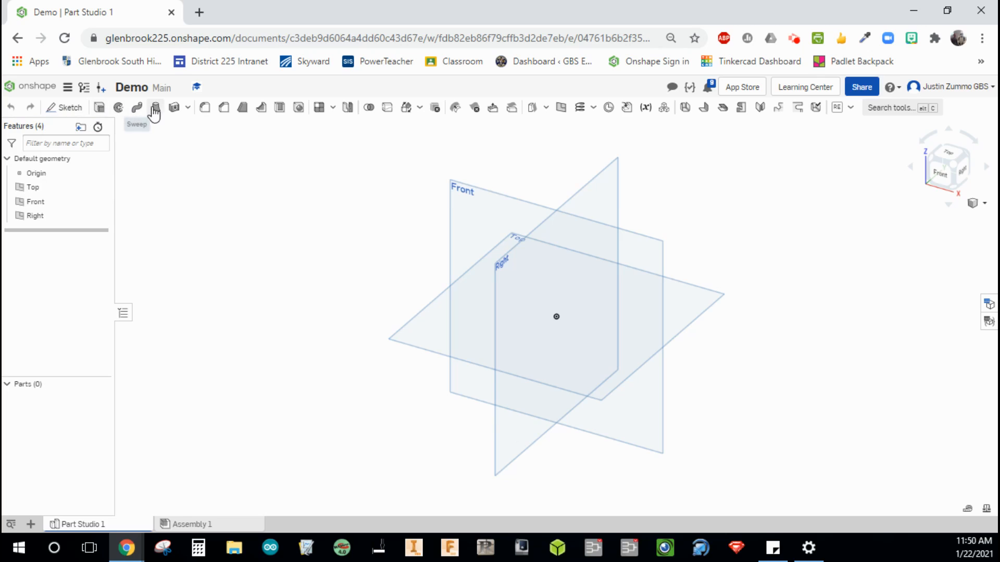
# Step: Start a new sketch on the Top plane and view that plane straight on
pyautogui.click(72, 108)
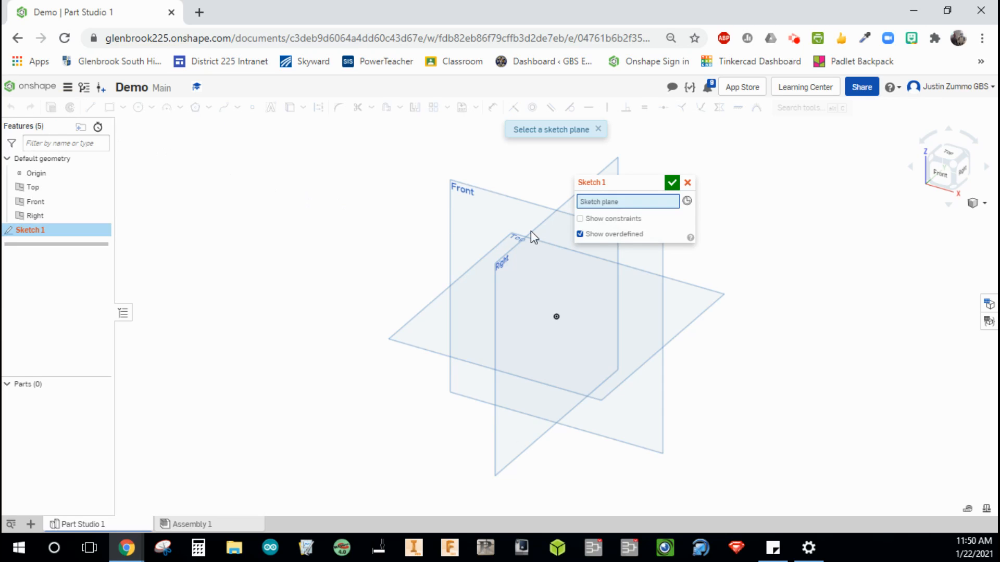
pyautogui.moveTo(624, 180)
pyautogui.mouseDown()
pyautogui.moveTo(784, 184)
pyautogui.moveTo(745, 169)
pyautogui.mouseUp()
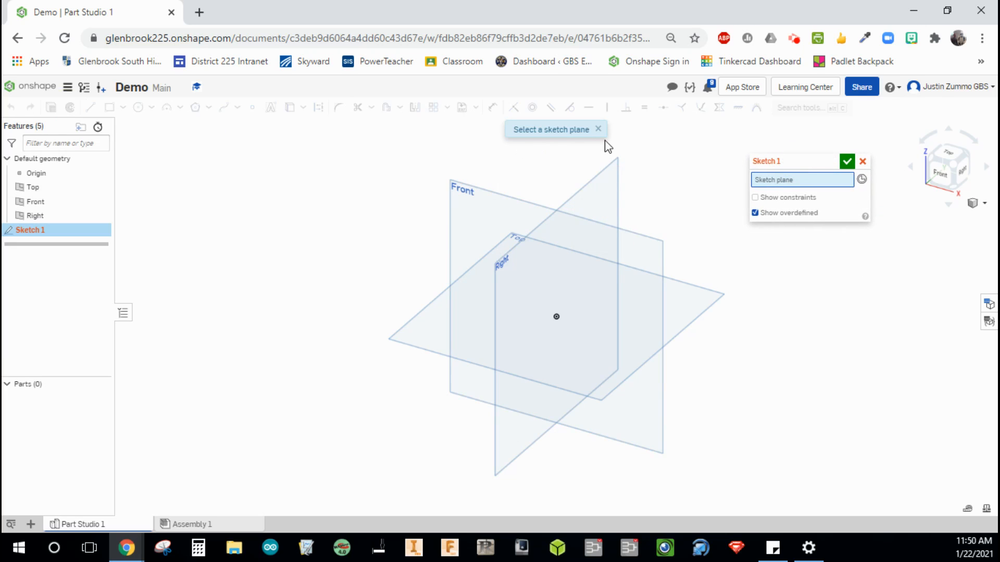
pyautogui.click(401, 334)
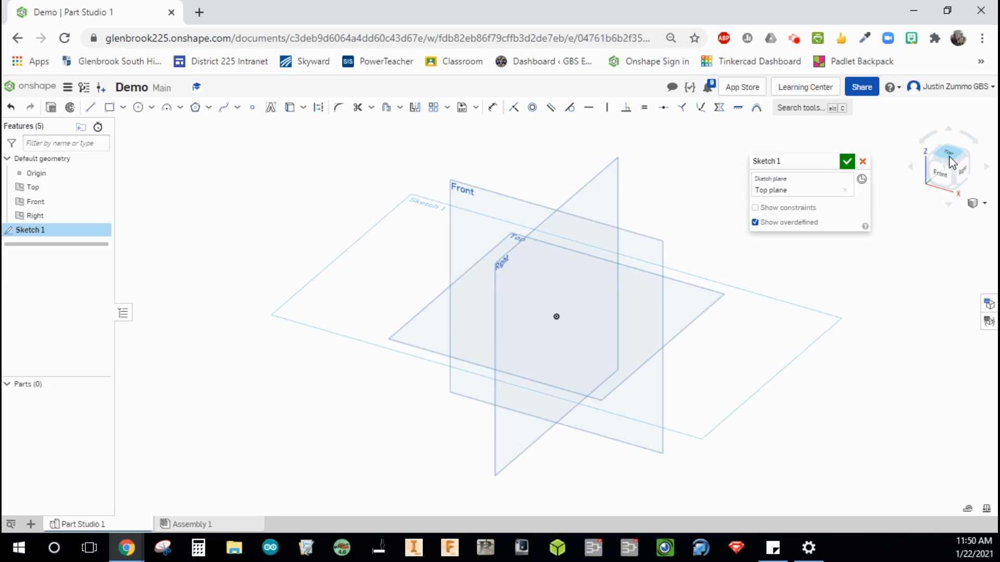
pyautogui.click(949, 156)
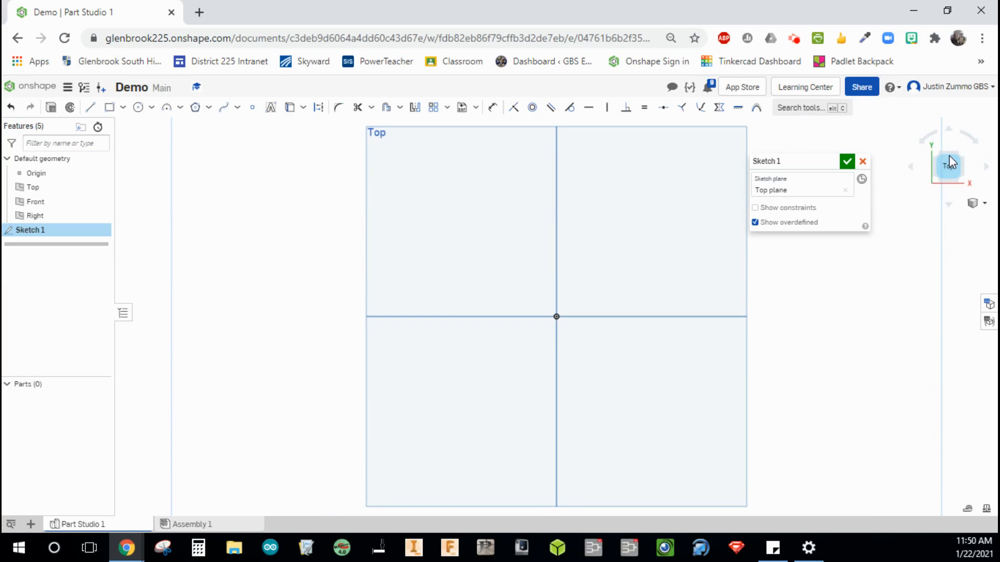
pyautogui.moveTo(792, 161); pyautogui.dragTo(814, 147)
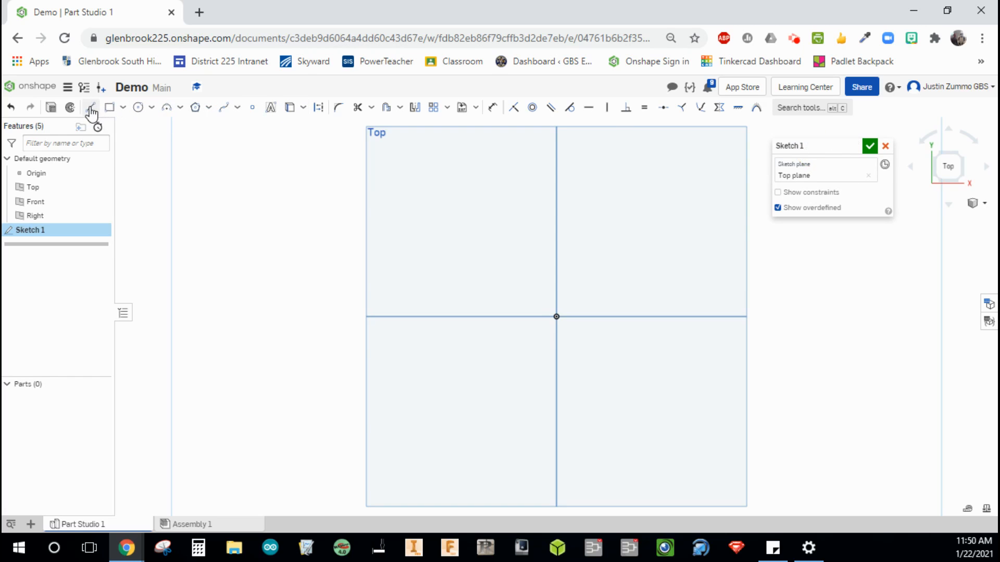
# Step: Sketch a center point rectangle centred on the origin, about 2.63 in wide and 2.18 in high
pyautogui.click(123, 109)
pyautogui.click(122, 108)
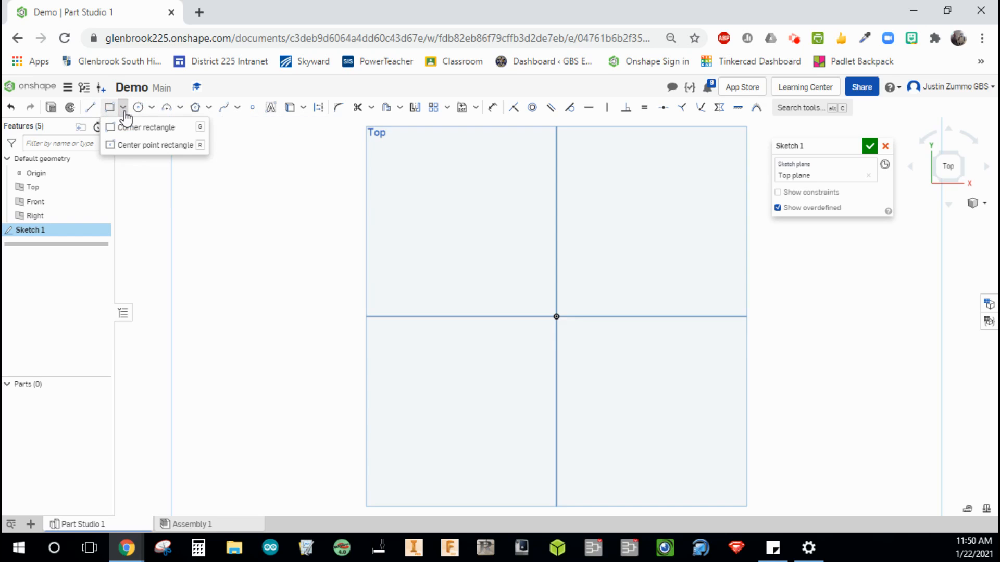
pyautogui.click(154, 146)
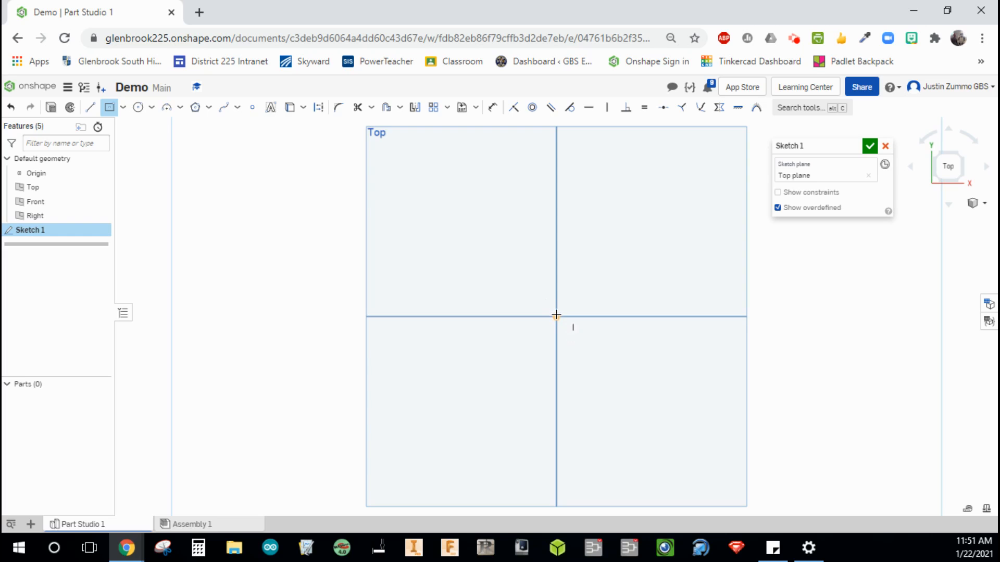
pyautogui.click(556, 316)
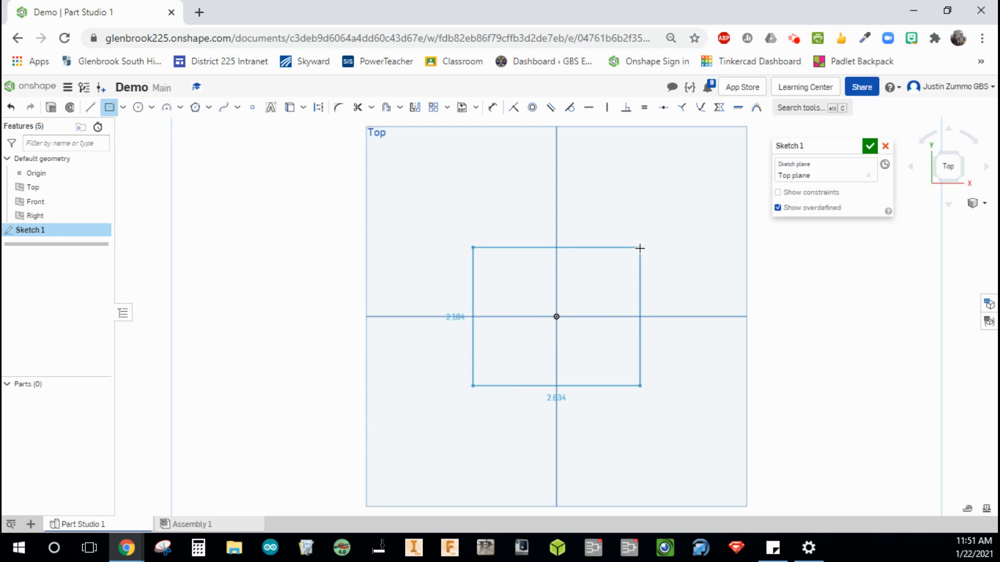
pyautogui.click(640, 248)
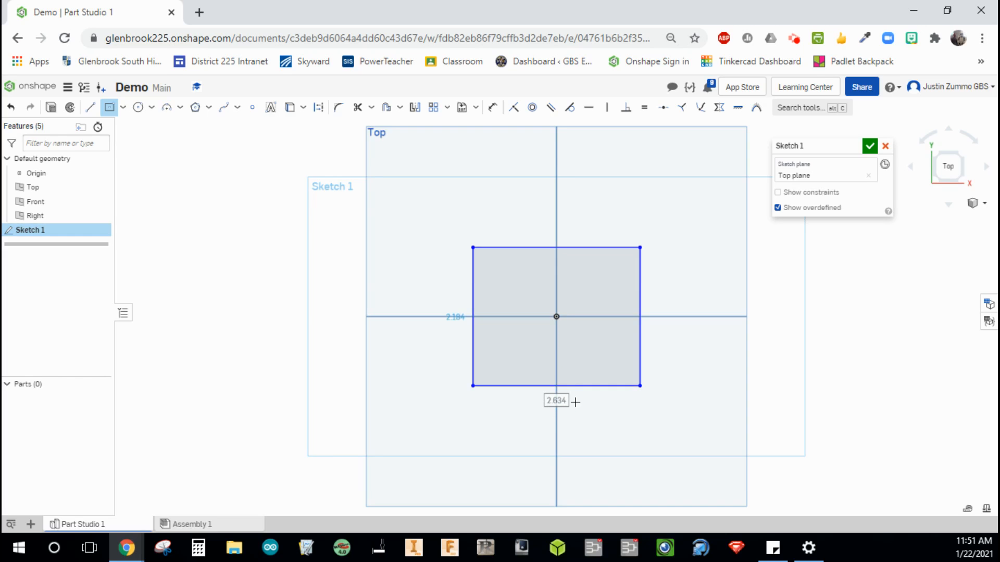
# Step: Set the rectangle's width and height to 3 in, place the width dimension below its lower edge, and accept the sketch
pyautogui.doubleClick(576, 402)
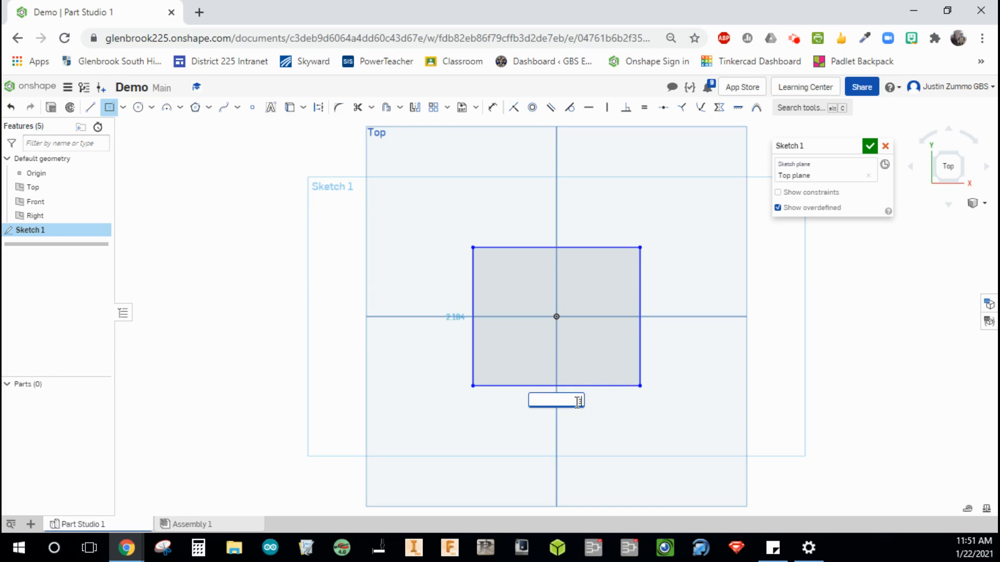
pyautogui.write('3')
pyautogui.press('Return')
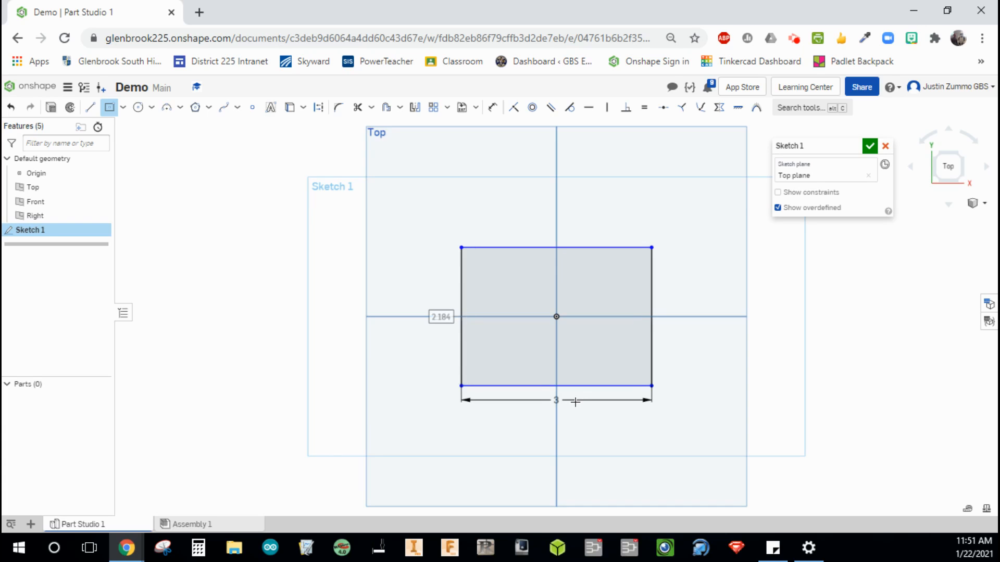
pyautogui.write('3')
pyautogui.press('Return')
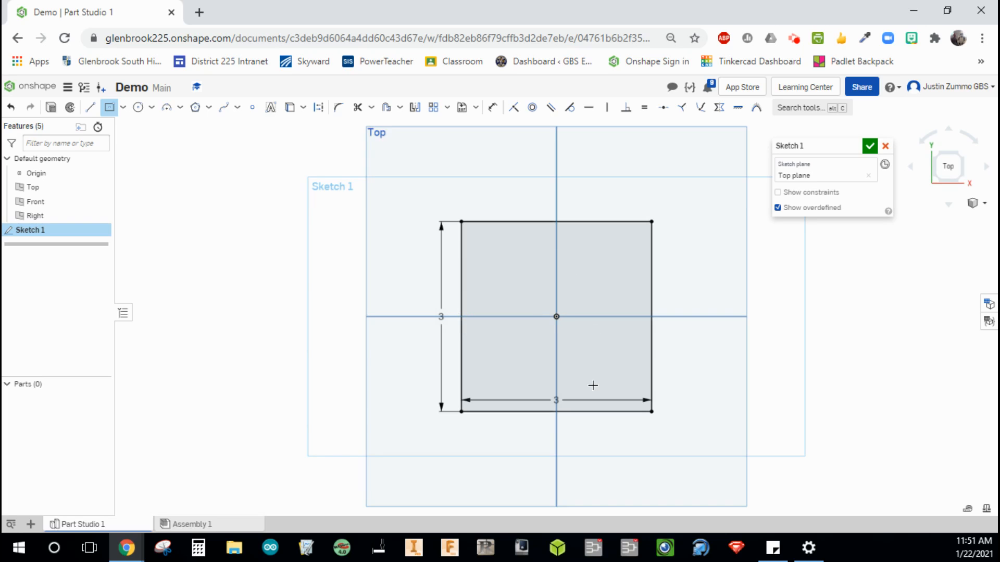
pyautogui.press('Escape')
pyautogui.moveTo(555, 401); pyautogui.dragTo(551, 434)
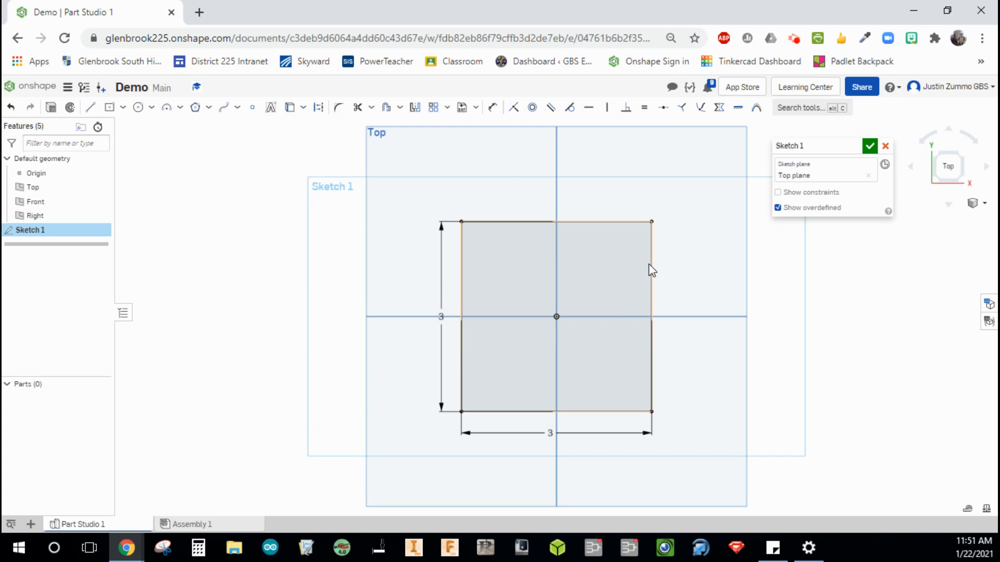
pyautogui.click(869, 147)
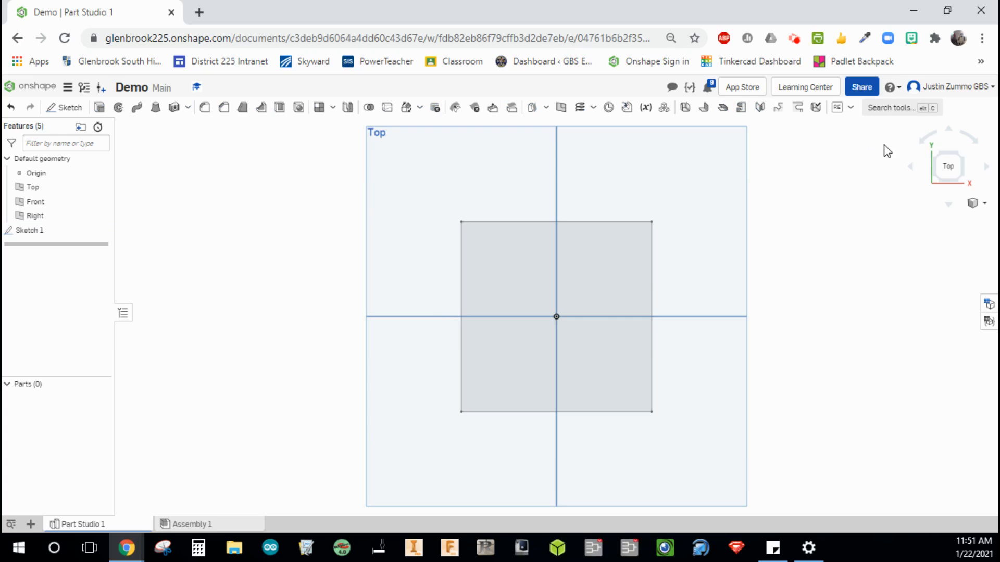
# Step: Start a new solid Extrude of the square sketch region, seen in an isometric view
pyautogui.click(961, 154)
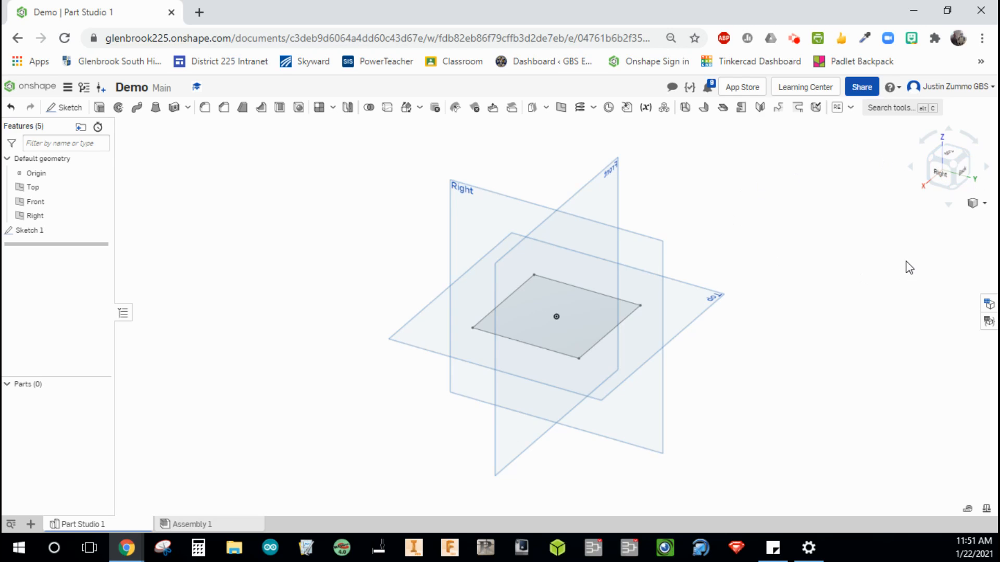
pyautogui.click(599, 292)
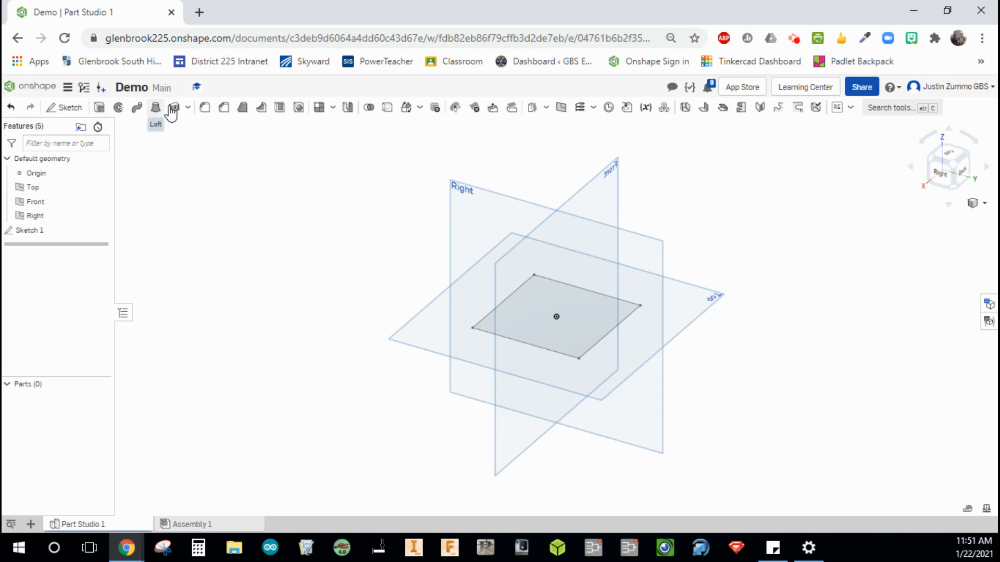
pyautogui.click(187, 108)
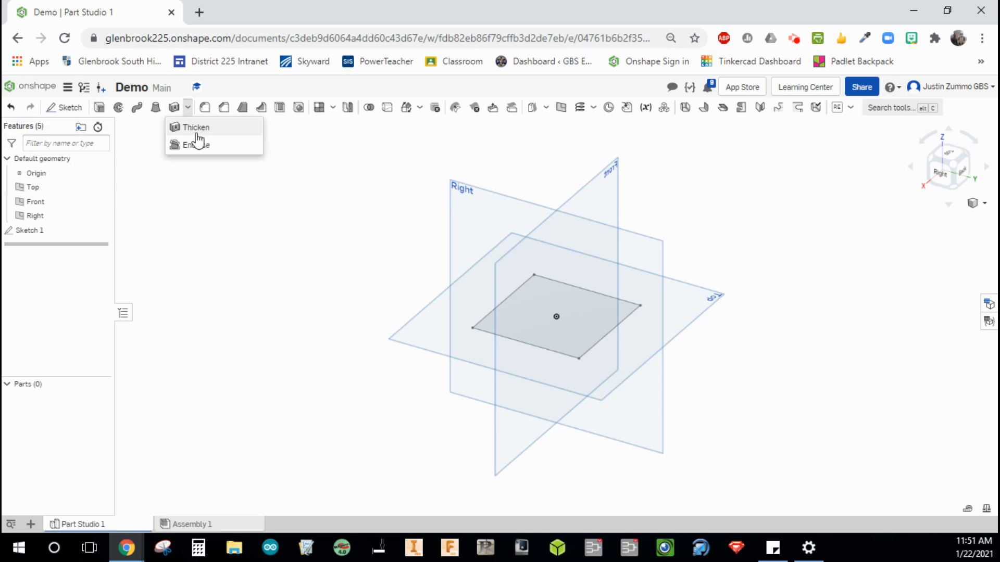
pyautogui.click(144, 127)
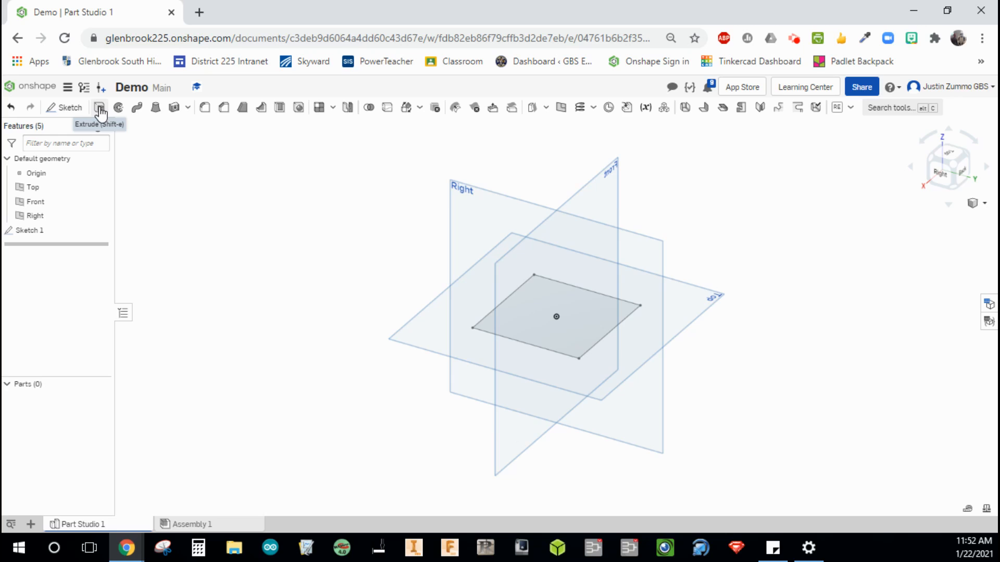
pyautogui.click(100, 110)
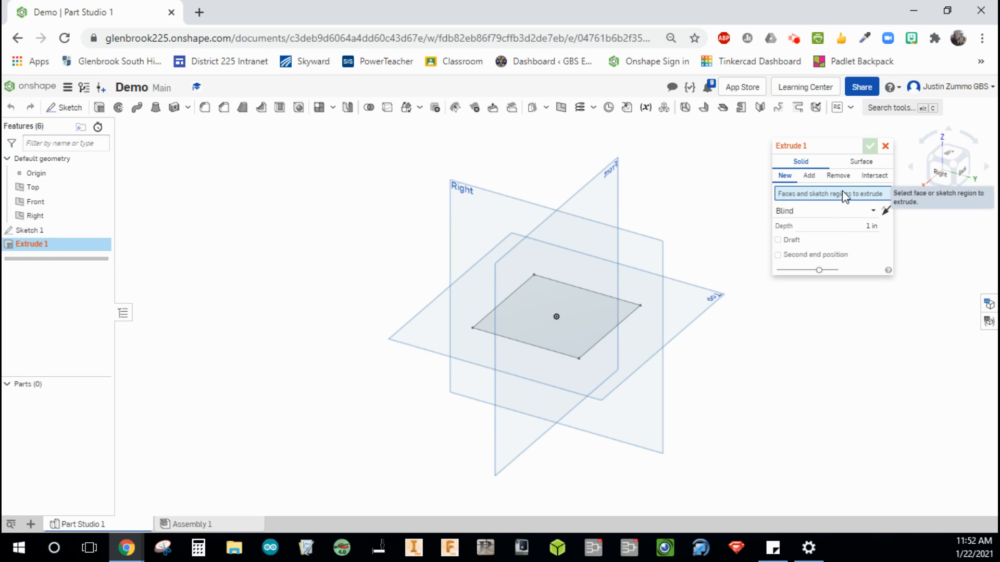
pyautogui.click(587, 310)
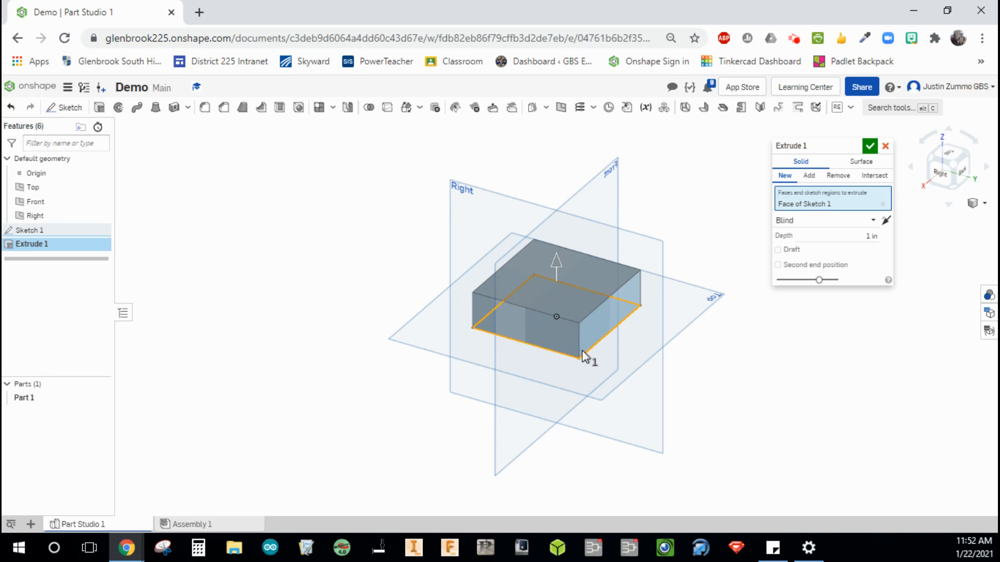
# Step: Set the blind extrusion's depth to 3 in, keeping it upward from the sketch, and accept it
pyautogui.click(870, 219)
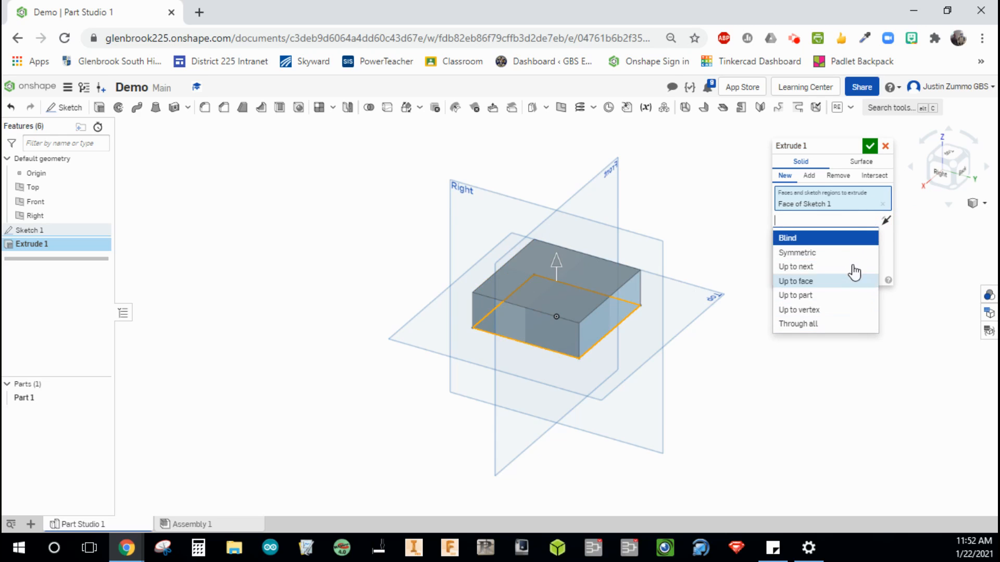
pyautogui.click(888, 248)
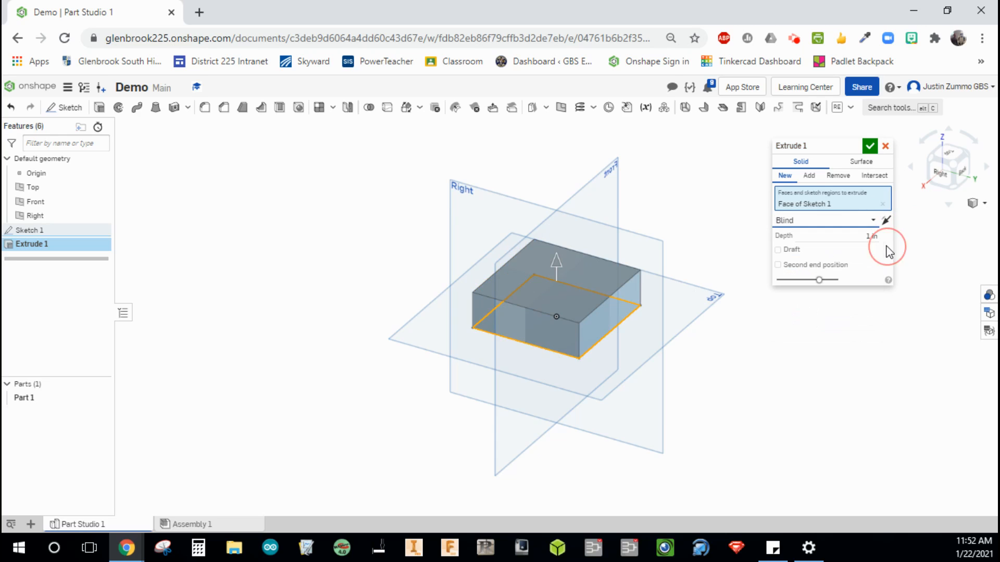
pyautogui.click(886, 221)
pyautogui.click(886, 221)
pyautogui.click(857, 236)
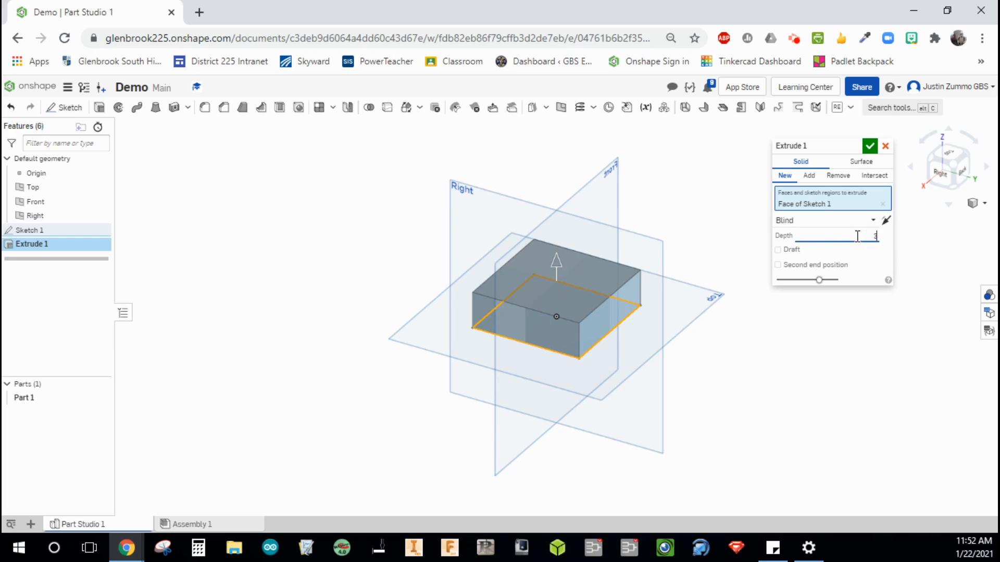
pyautogui.click(866, 252)
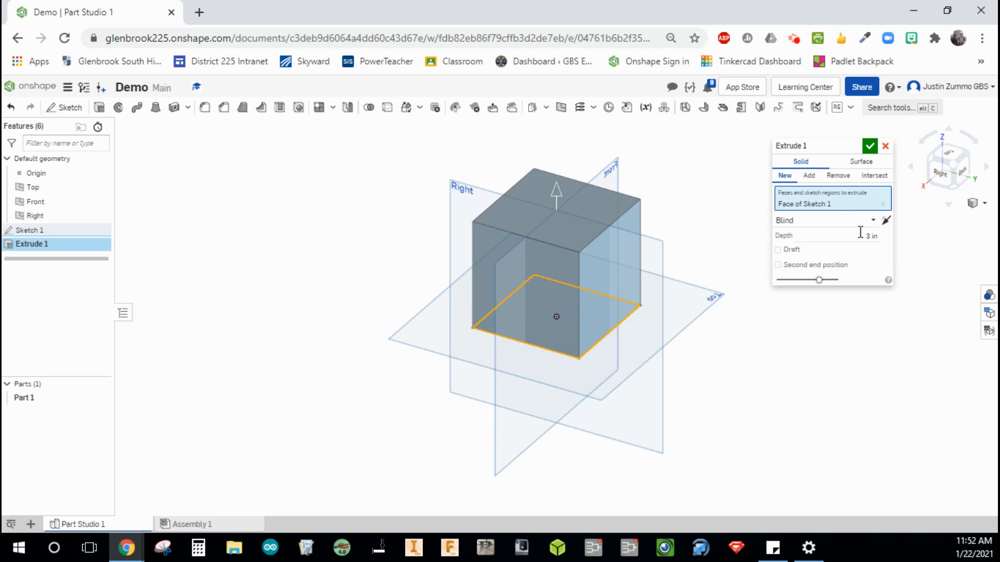
pyautogui.click(870, 146)
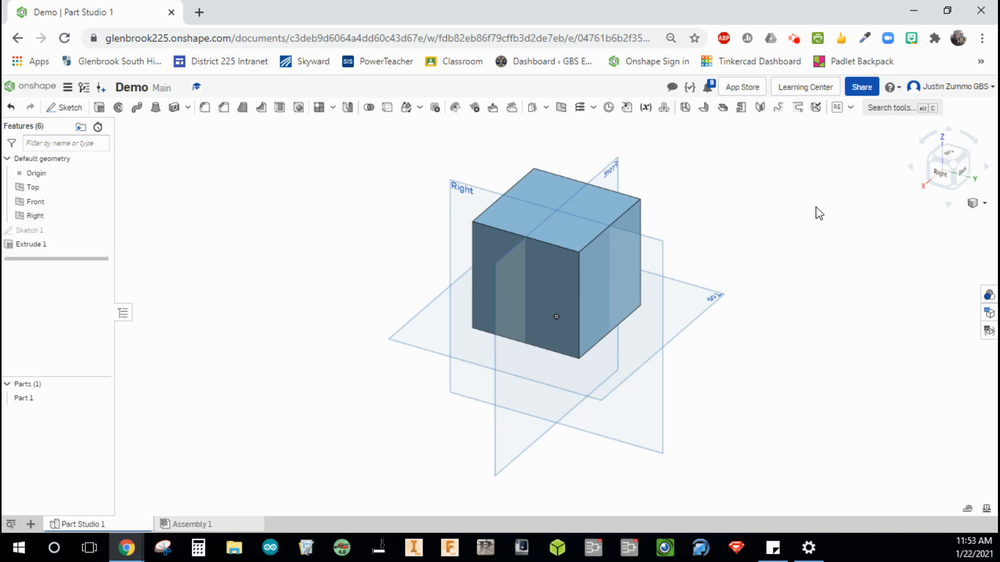
pyautogui.click(796, 241)
pyautogui.moveTo(783, 270)
pyautogui.mouseDown(button='right')
pyautogui.moveTo(684, 266)
pyautogui.moveTo(787, 271)
pyautogui.mouseUp(button='right')
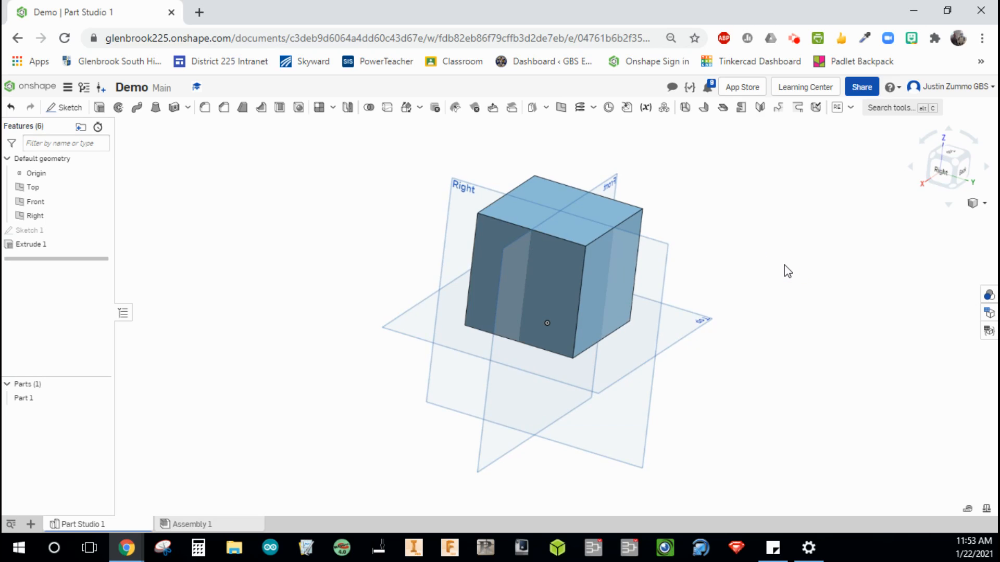
# Step: Start a new sketch on the cube's top face and view it straight from the top
pyautogui.click(98, 109)
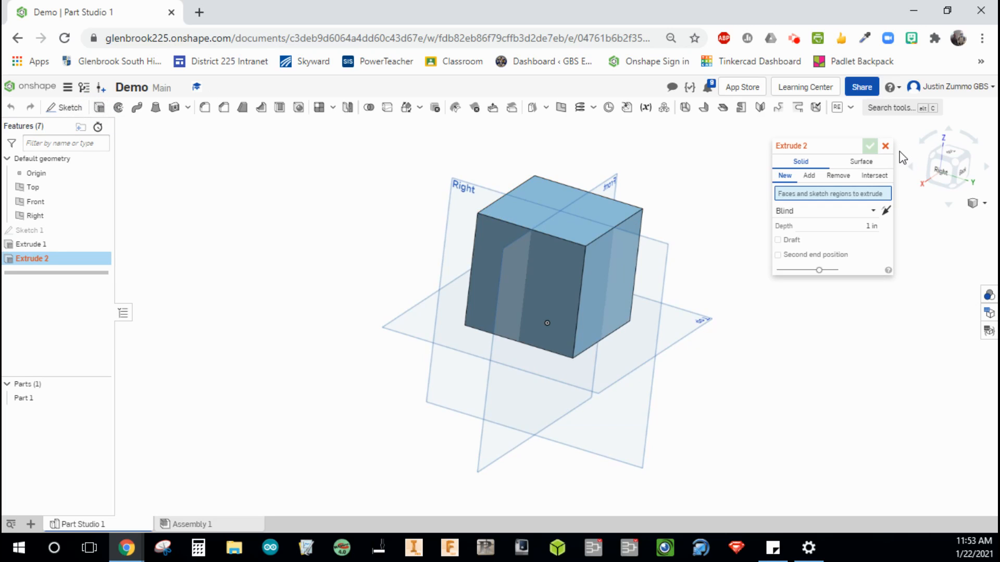
pyautogui.click(885, 146)
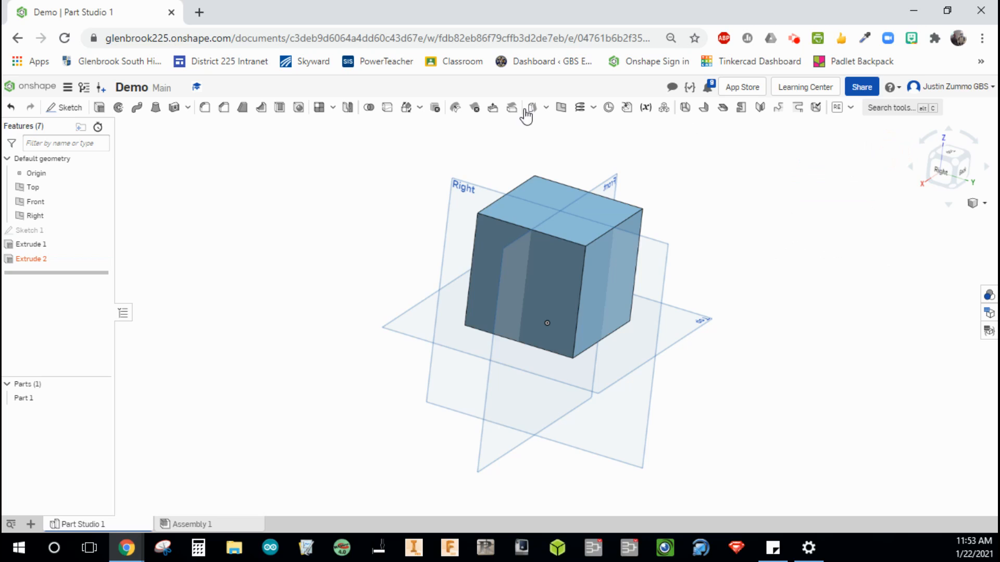
pyautogui.click(77, 107)
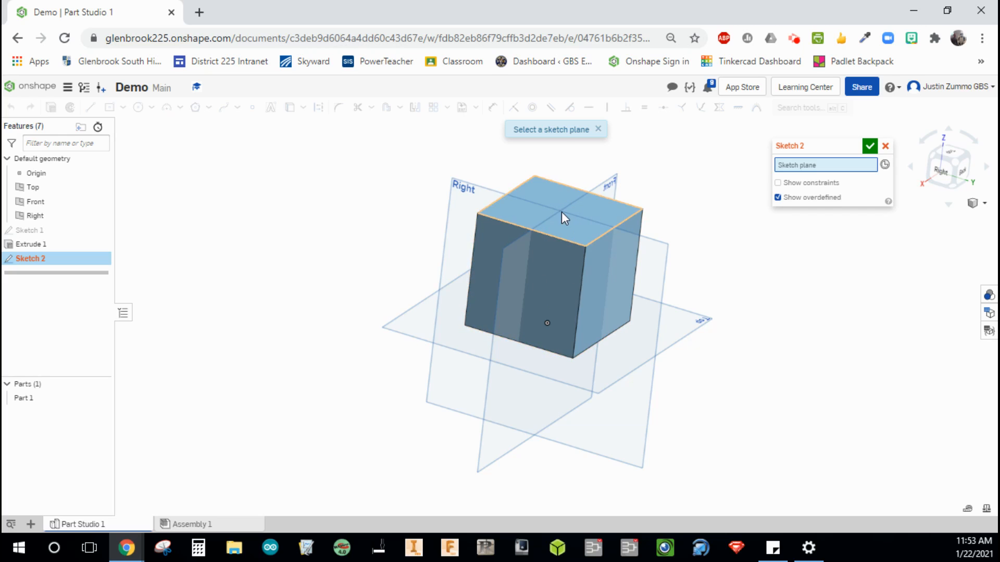
pyautogui.click(548, 193)
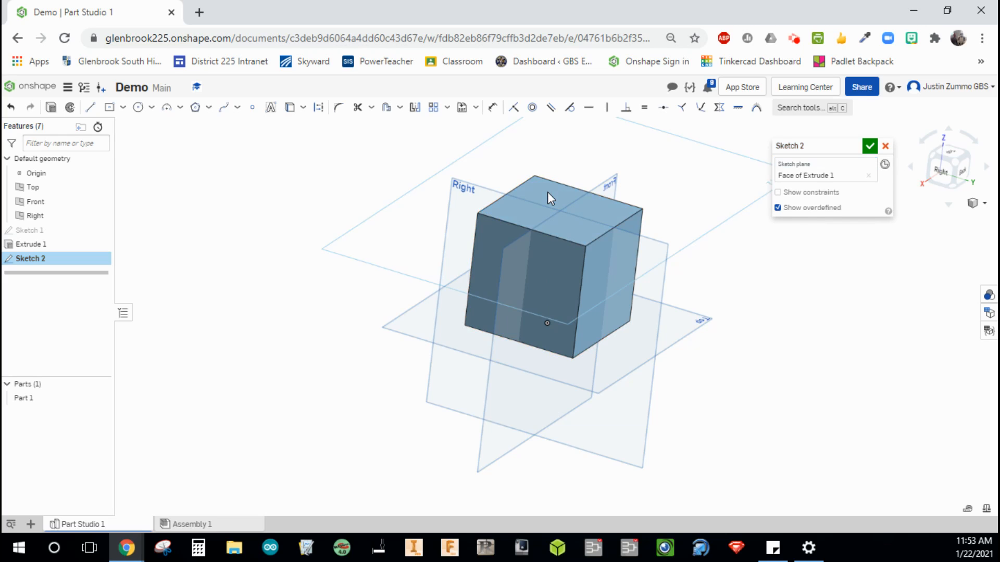
pyautogui.click(951, 152)
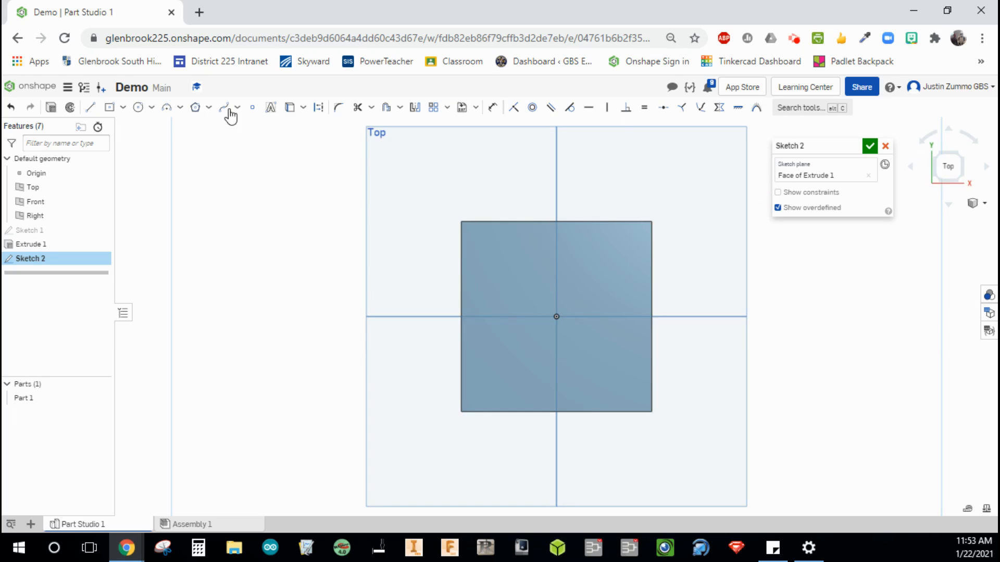
# Step: Sketch a center point circle at the origin with a diameter of 1.5 in and accept the sketch
pyautogui.click(153, 108)
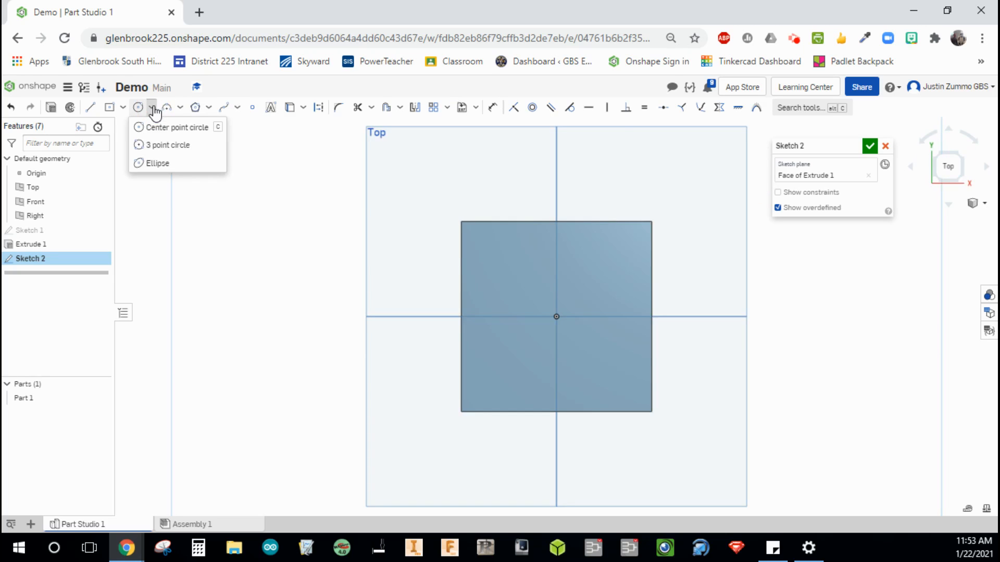
pyautogui.click(178, 128)
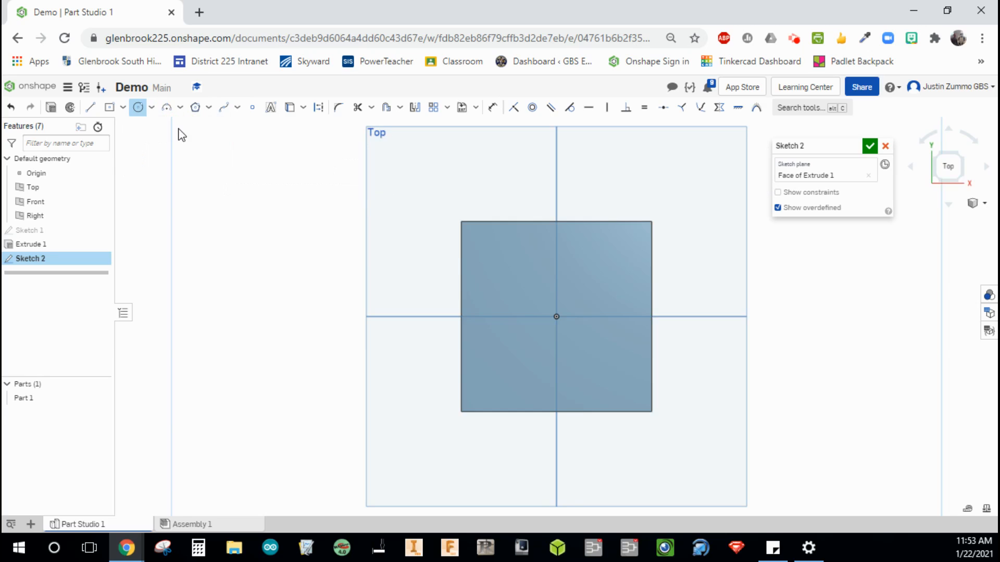
pyautogui.click(557, 317)
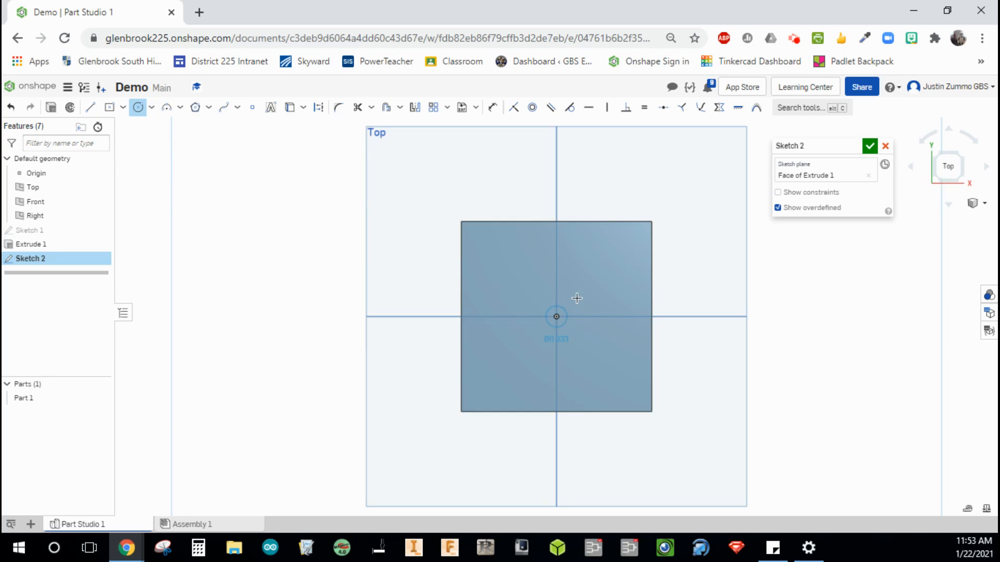
pyautogui.click(598, 280)
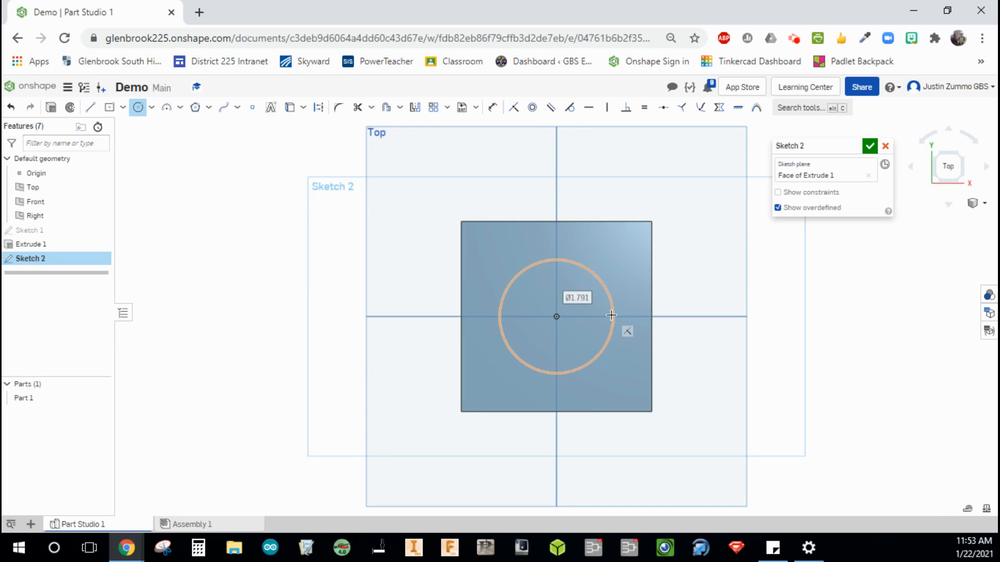
pyautogui.write('1.5')
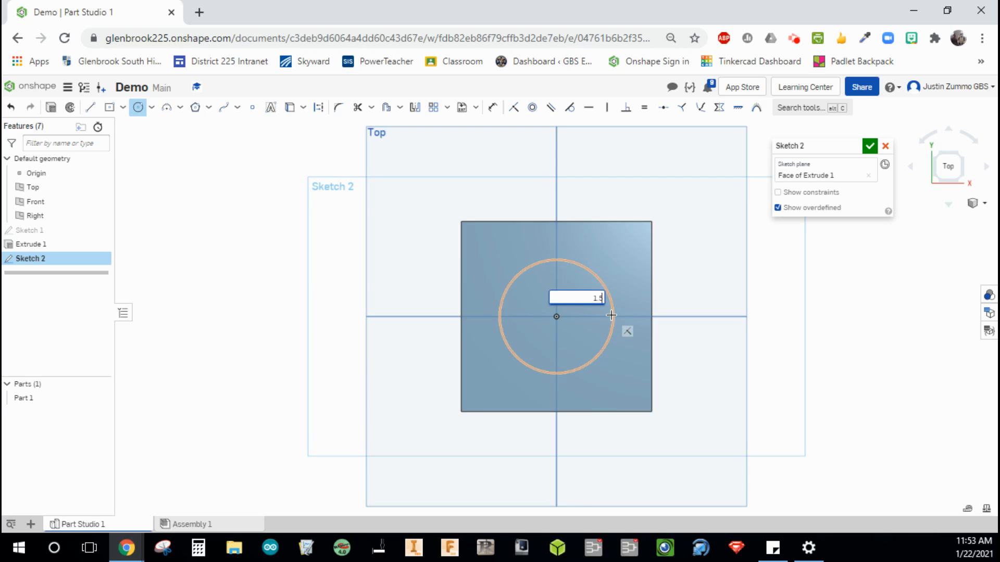
pyautogui.press('Return')
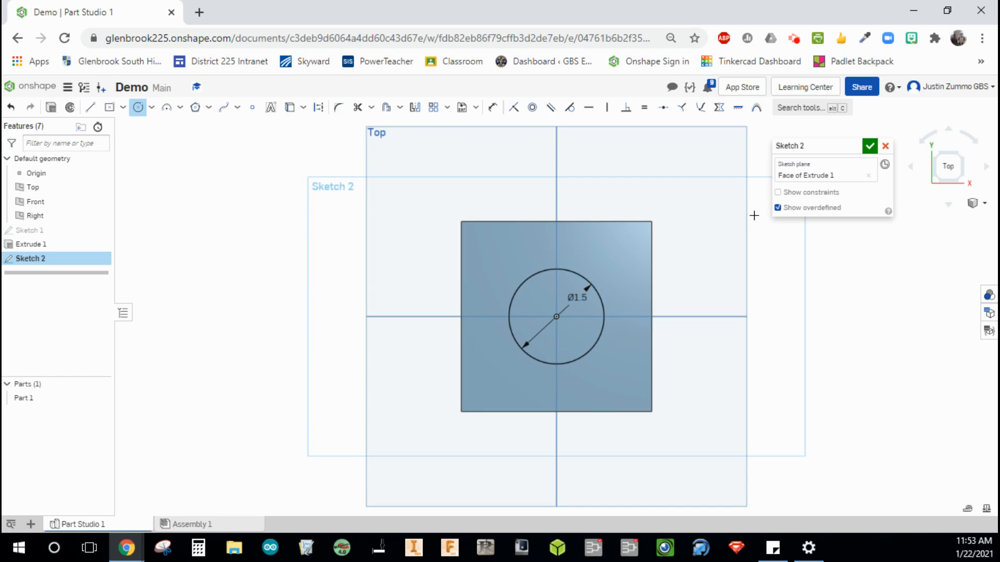
pyautogui.click(869, 146)
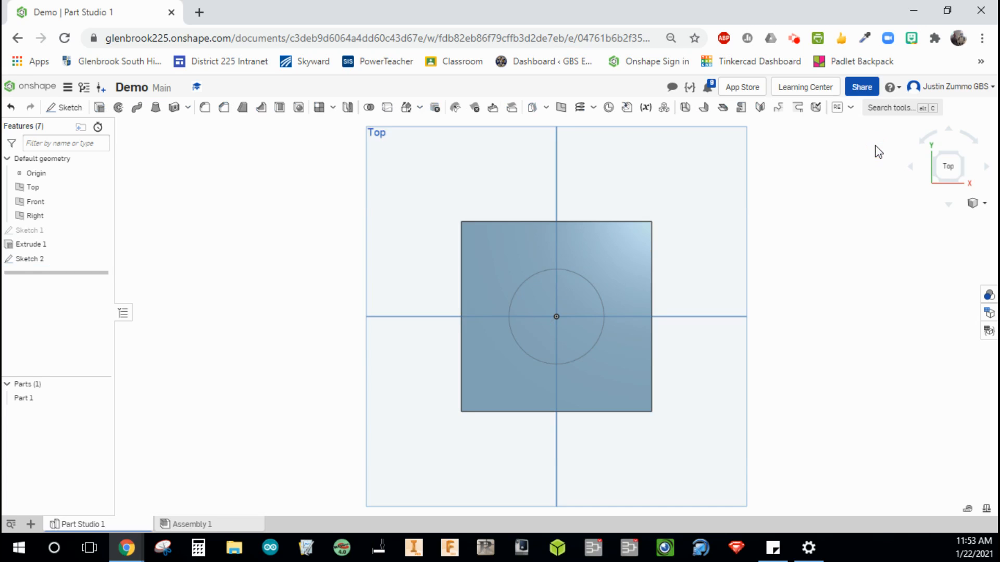
# Step: Start a solid Extrude of the circular sketch region on the cube's top face, seen in an isometric view
pyautogui.moveTo(773, 261); pyautogui.dragTo(768, 209, button='right')
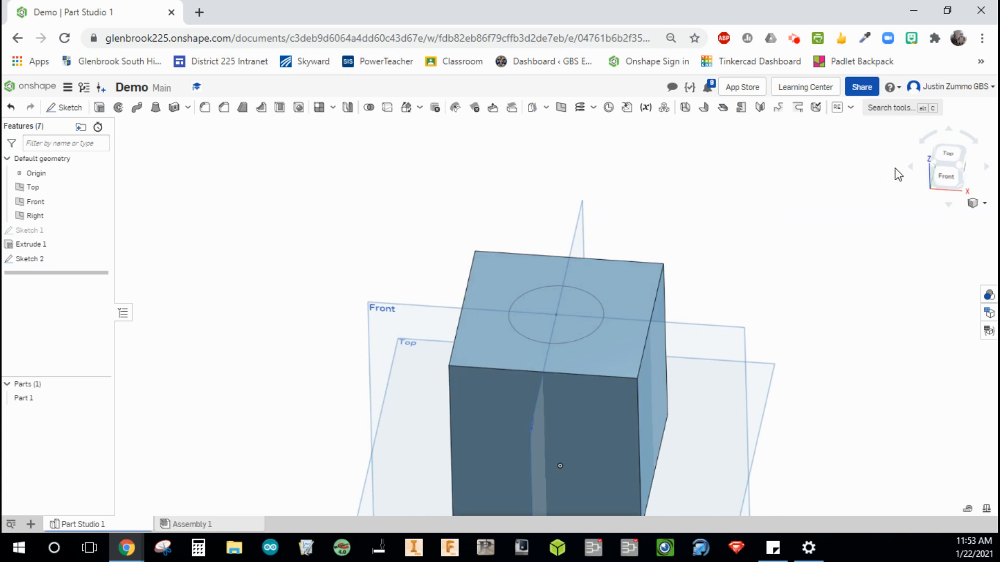
pyautogui.click(979, 203)
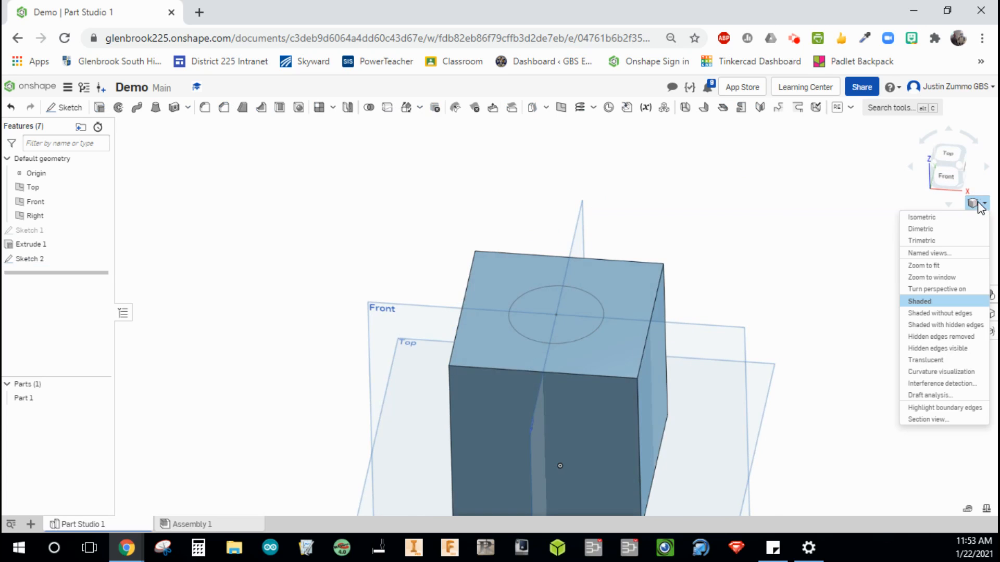
pyautogui.click(945, 218)
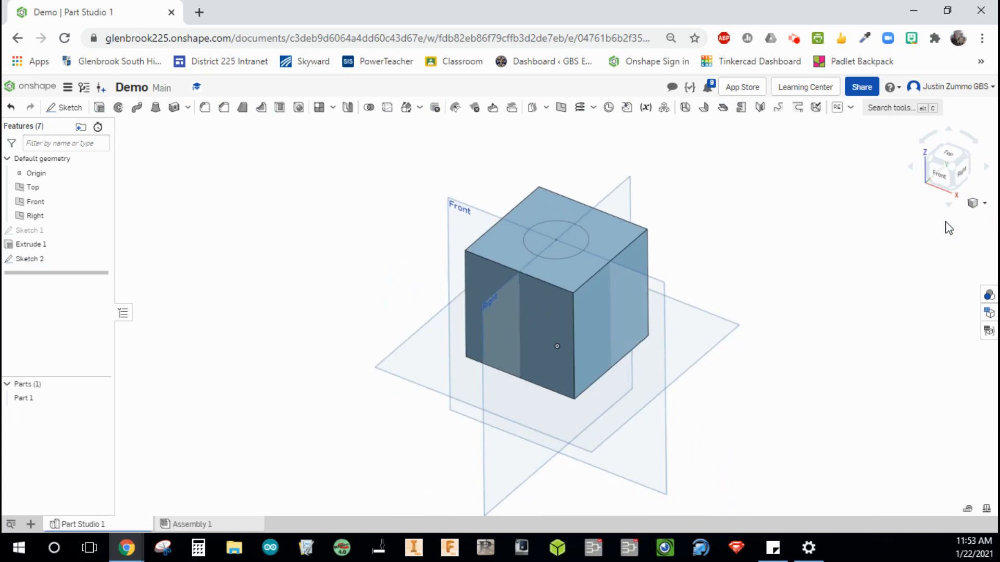
pyautogui.click(99, 108)
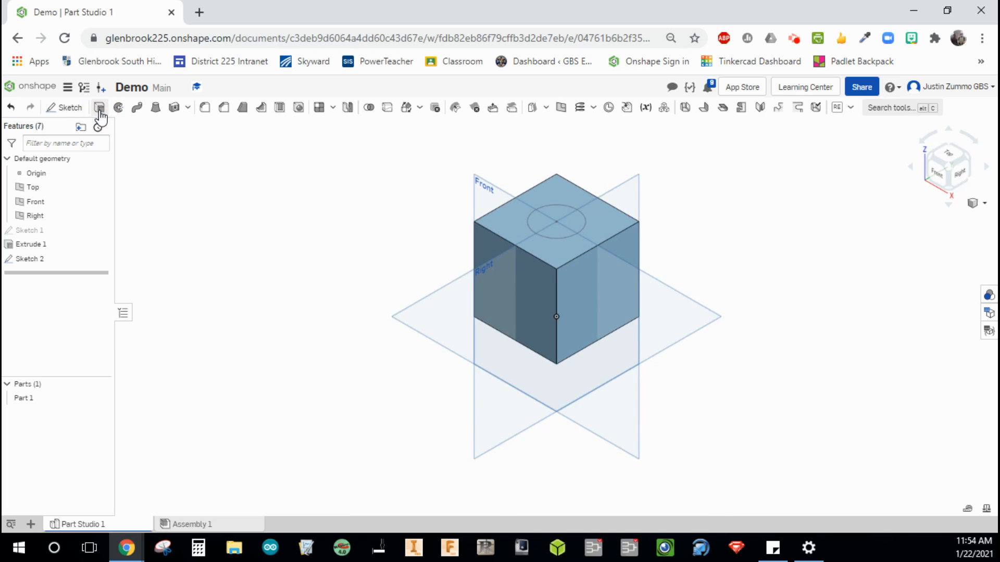
pyautogui.click(566, 224)
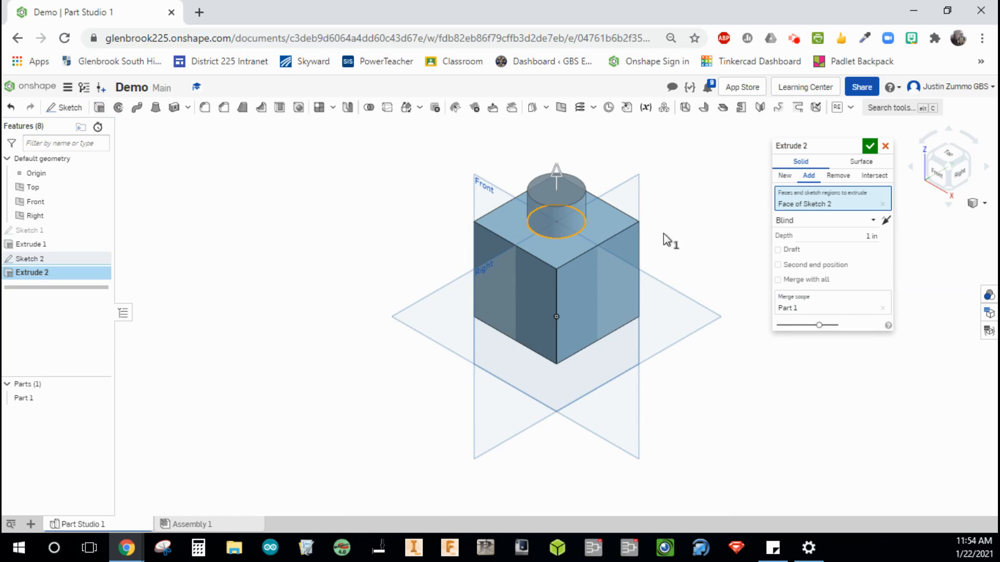
pyautogui.moveTo(663, 233); pyautogui.dragTo(558, 245, button='middle')
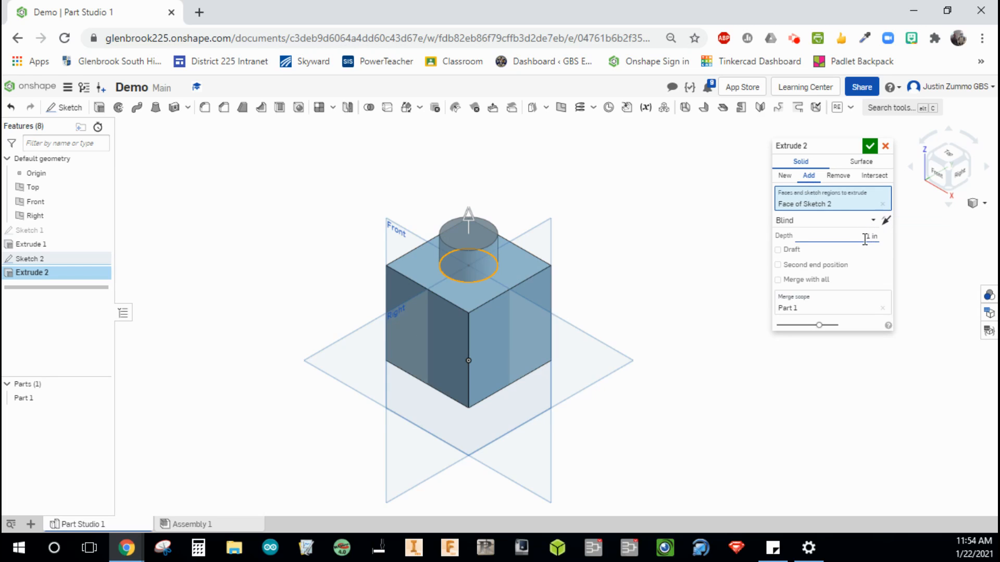
# Step: Try a 45 degree draft on the circle's extrusion, reverse the draft direction, and turn the draft off again
pyautogui.click(790, 250)
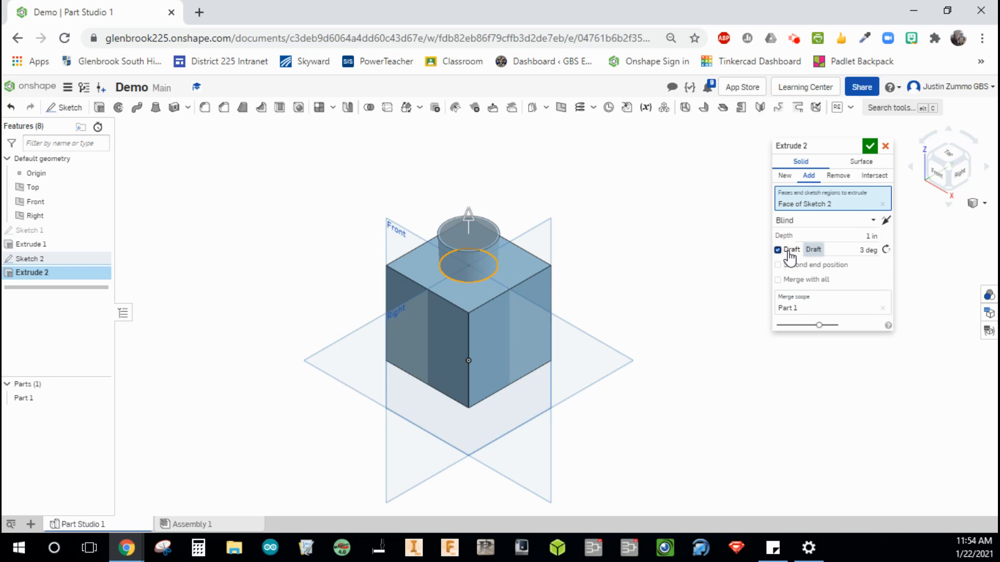
pyautogui.click(861, 250)
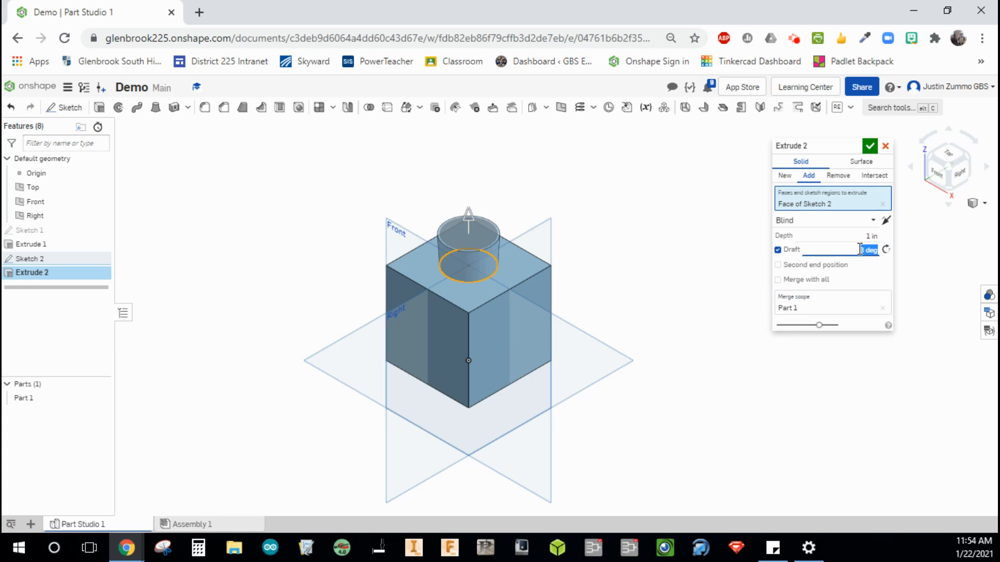
pyautogui.press('Return')
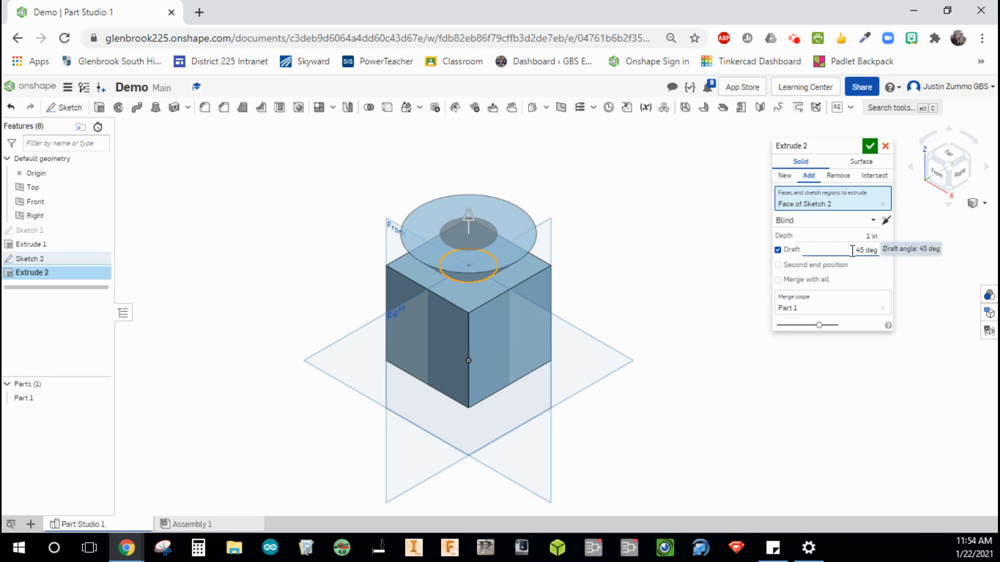
pyautogui.click(885, 250)
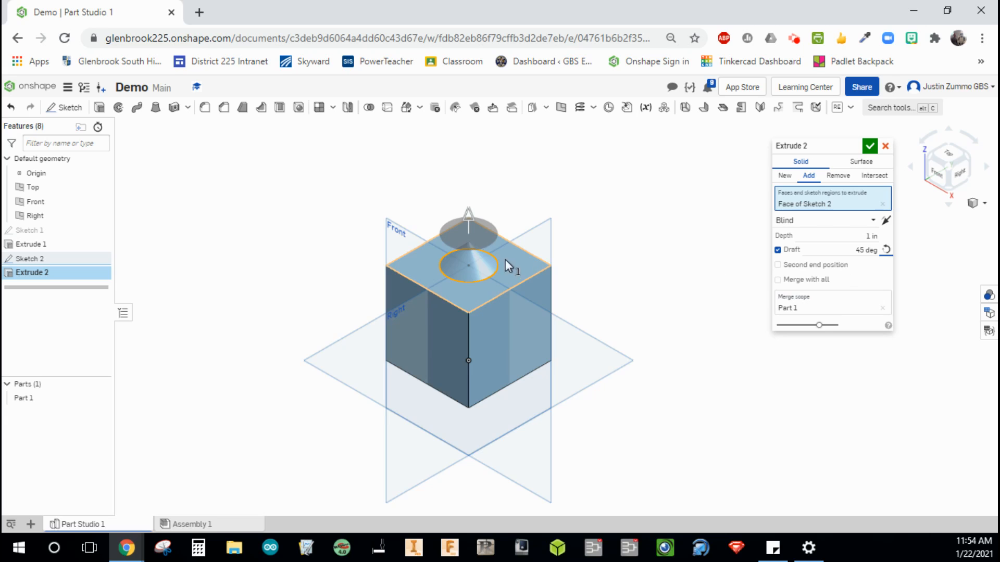
pyautogui.moveTo(505, 260); pyautogui.dragTo(523, 246, button='right')
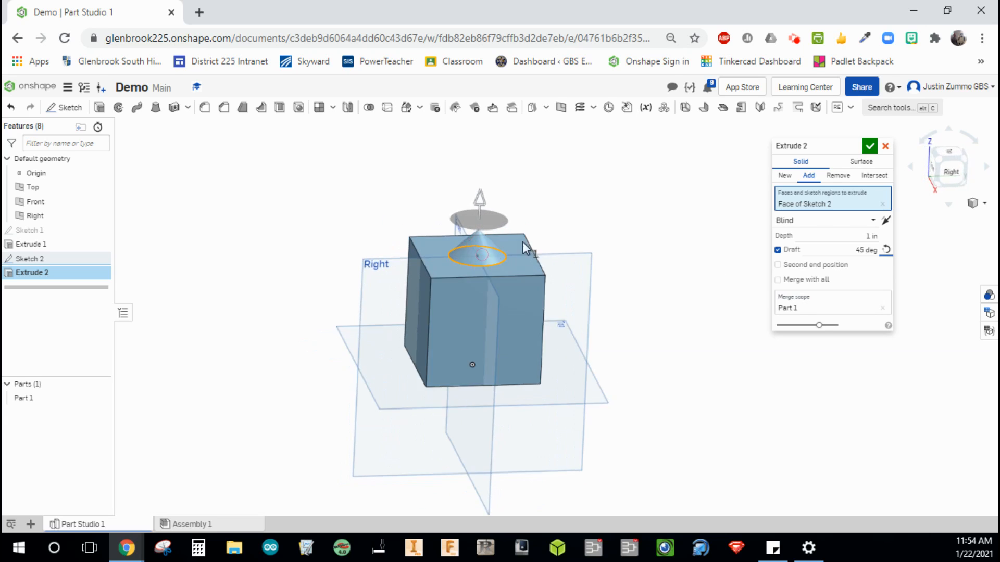
pyautogui.click(778, 250)
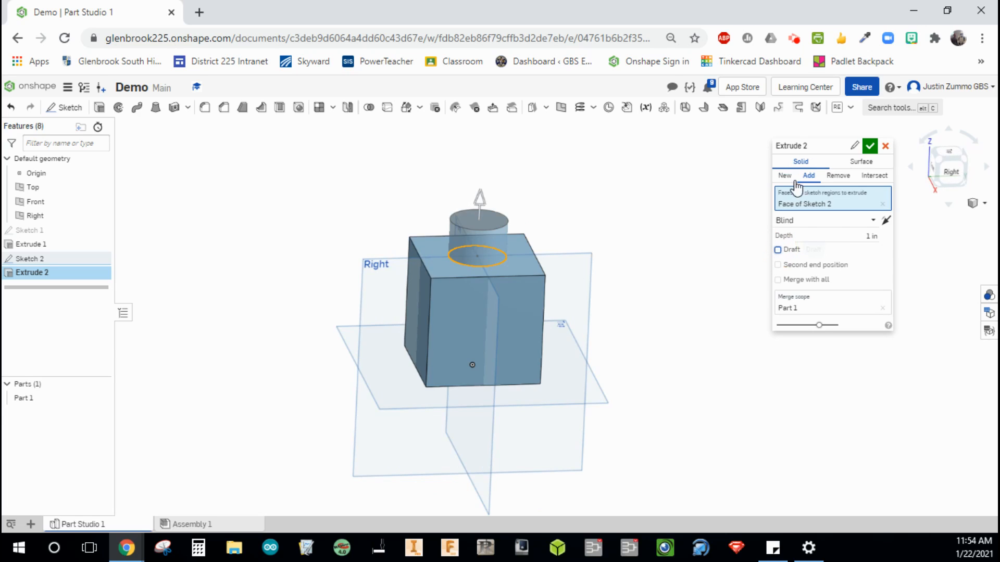
# Step: Change the circle's extrusion to Remove with a Through all end condition, cutting a hole through the cube, and accept it
pyautogui.click(838, 176)
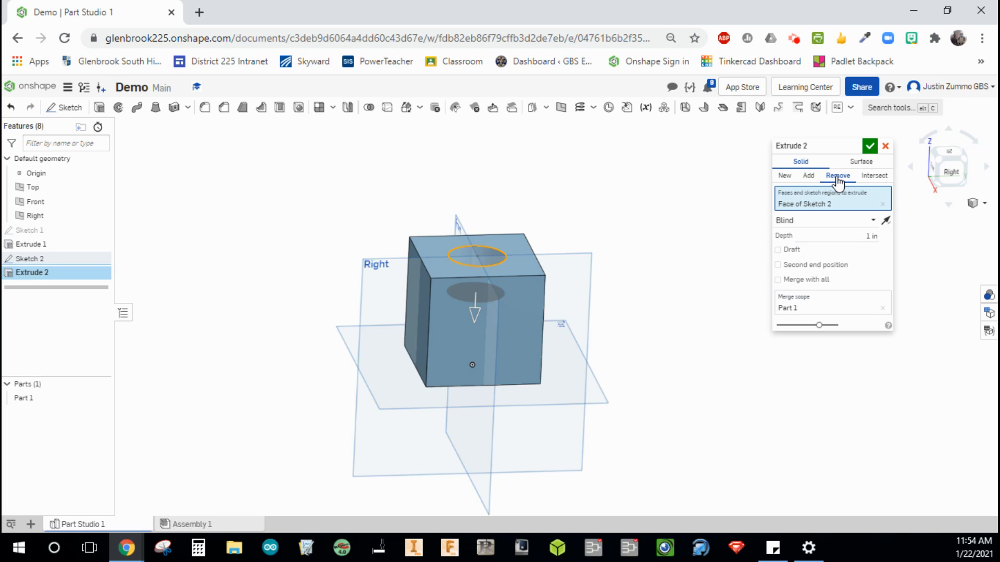
pyautogui.moveTo(532, 186); pyautogui.dragTo(573, 217, button='right')
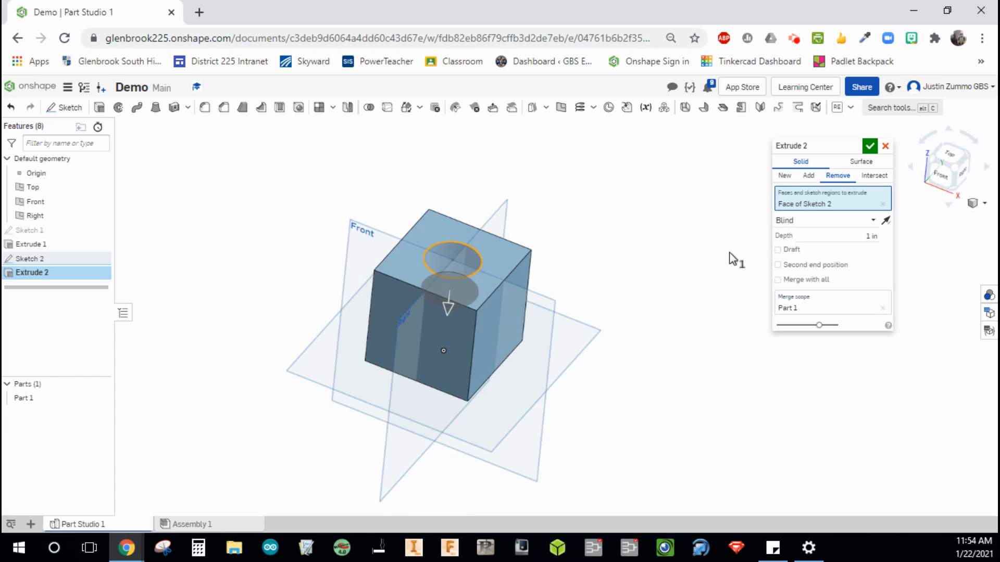
pyautogui.click(831, 226)
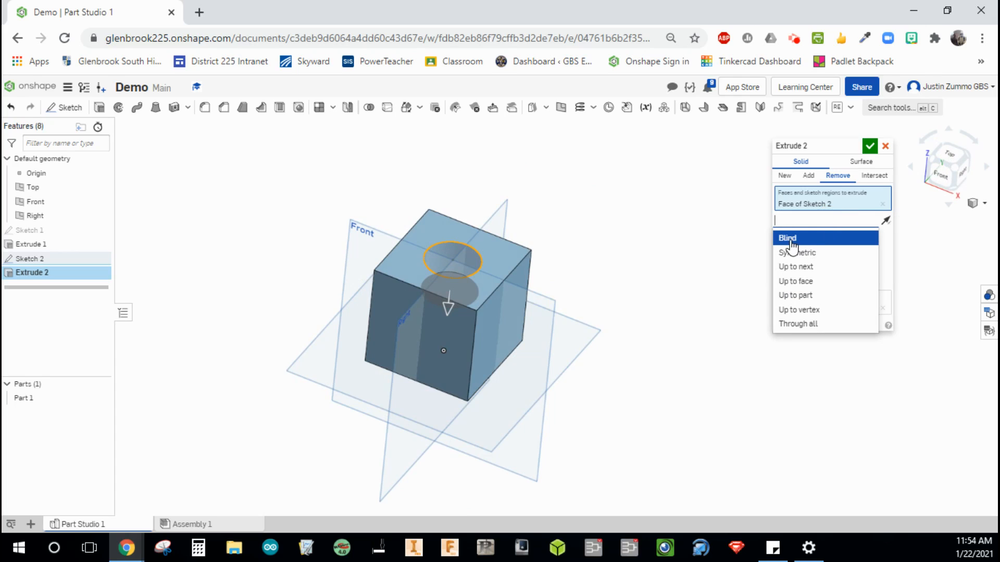
pyautogui.click(888, 252)
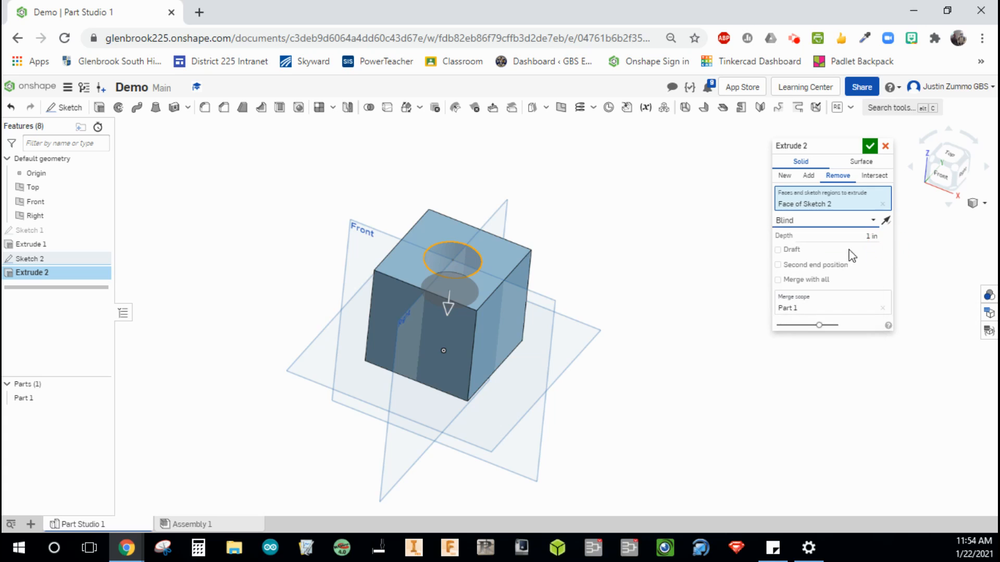
pyautogui.click(859, 225)
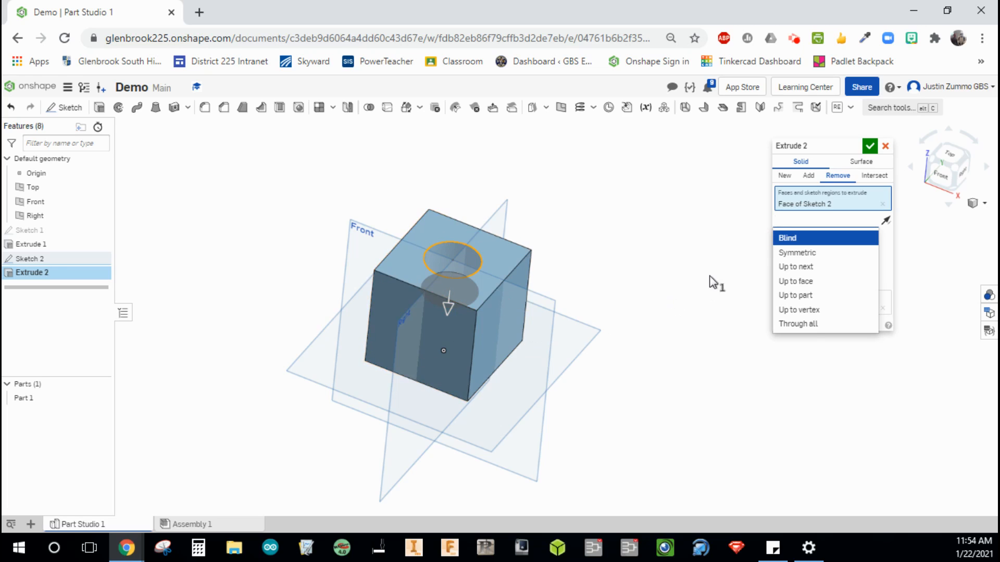
pyautogui.click(813, 325)
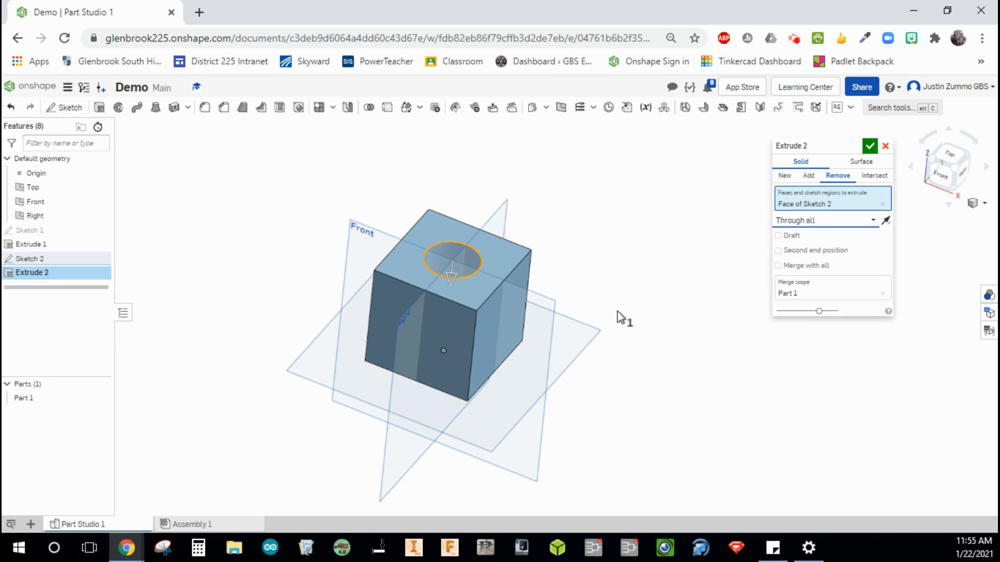
pyautogui.moveTo(617, 311); pyautogui.dragTo(675, 316, button='right')
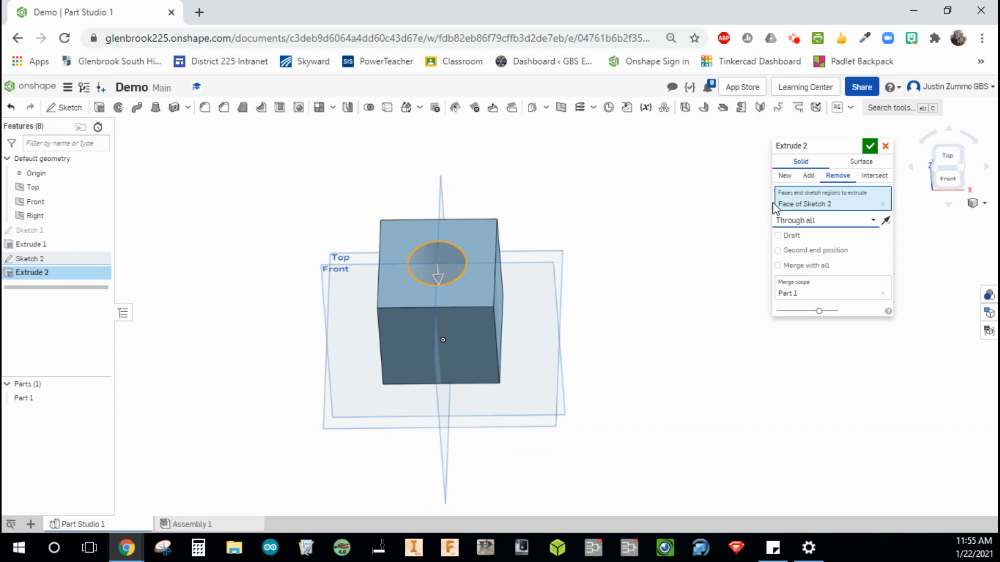
pyautogui.click(870, 148)
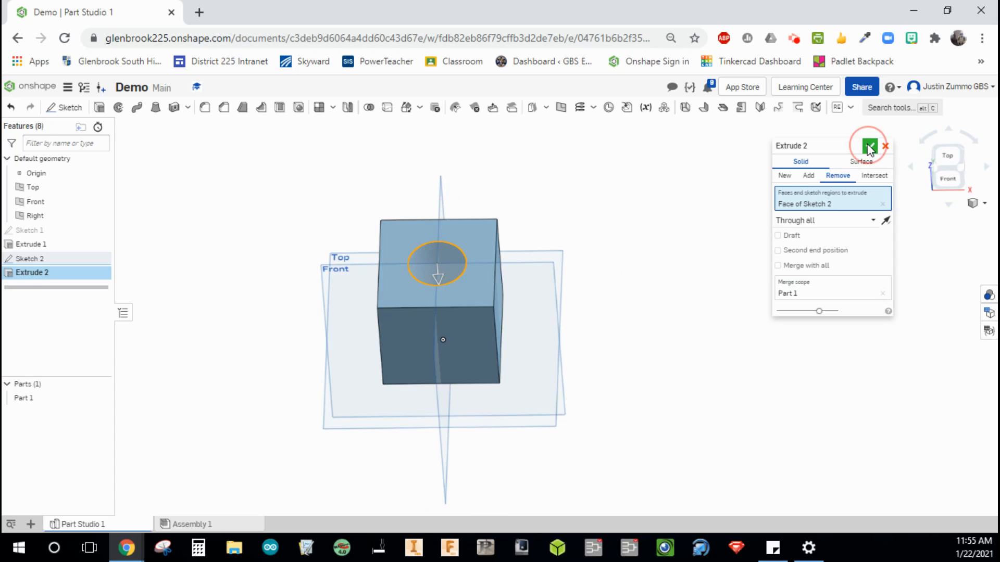
pyautogui.click(962, 174)
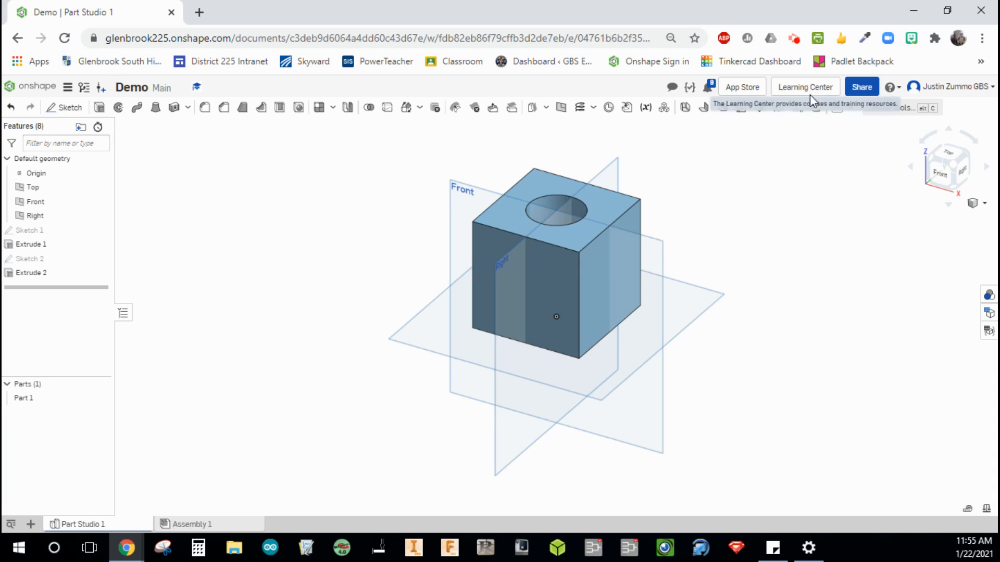
# Step: Open the Onshape Learning Center, look through its training categories and featured courses, and return to the Demo document
pyautogui.click(797, 88)
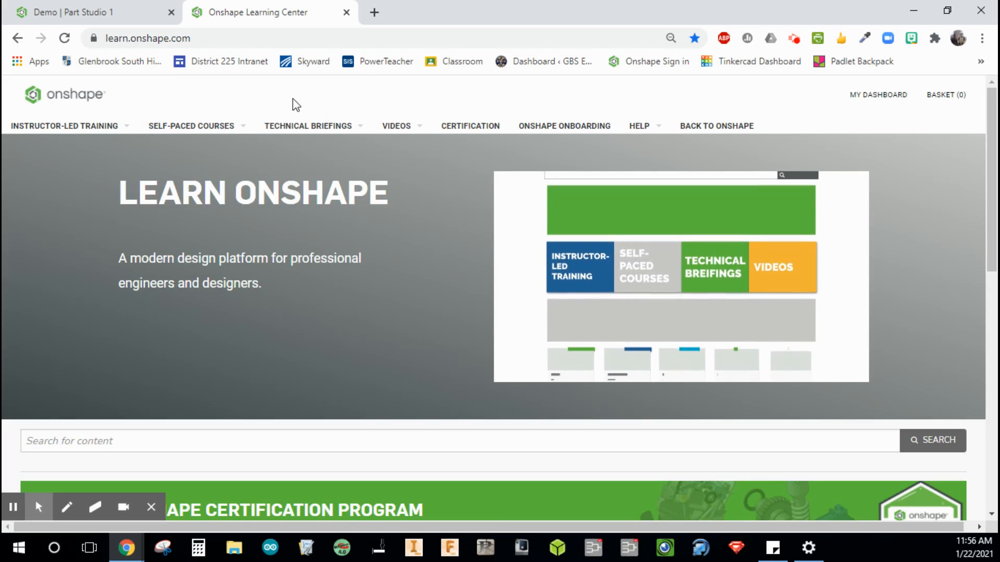
pyautogui.scroll(-7, 471, 261)
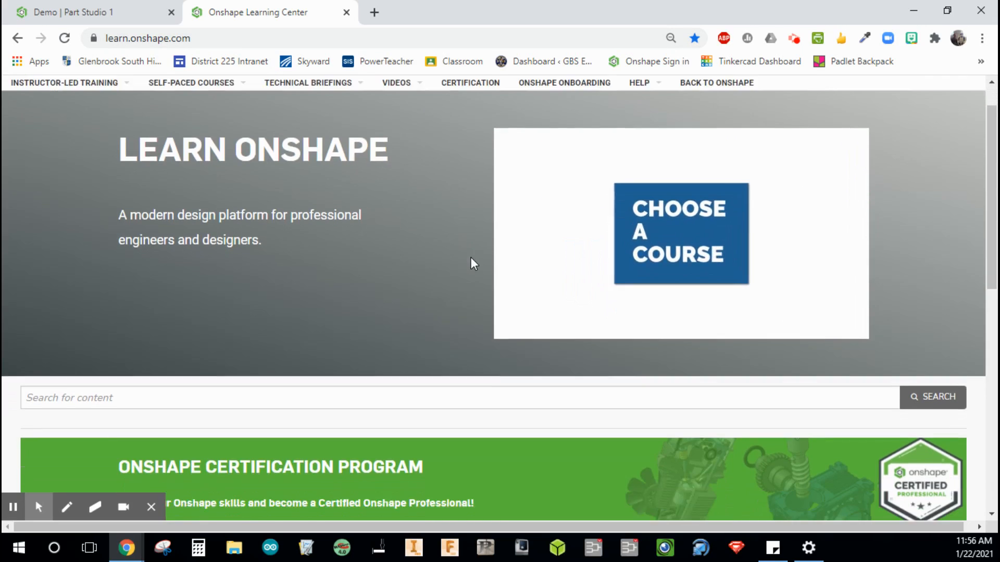
pyautogui.scroll(-1, 472, 263)
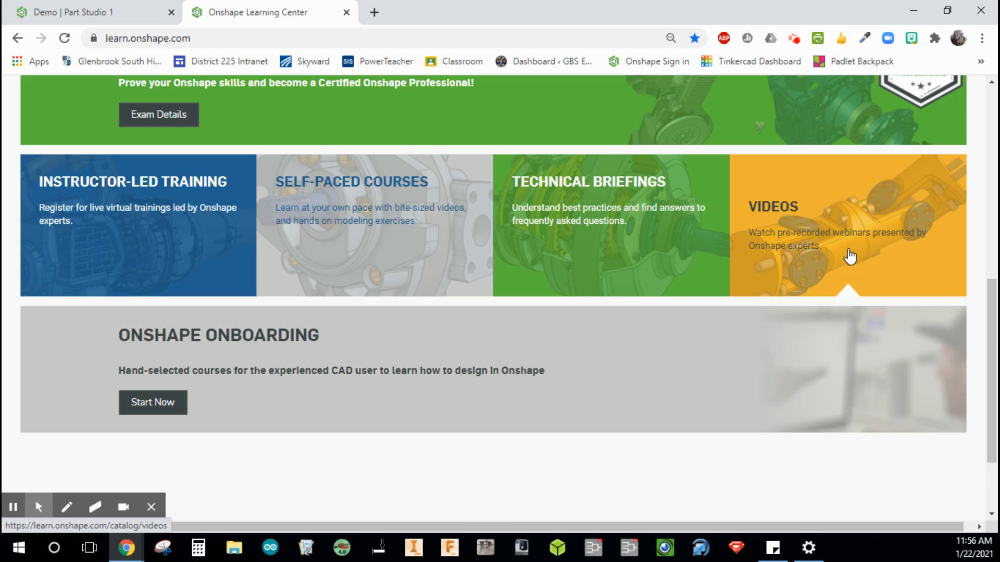
pyautogui.scroll(-1, 848, 256)
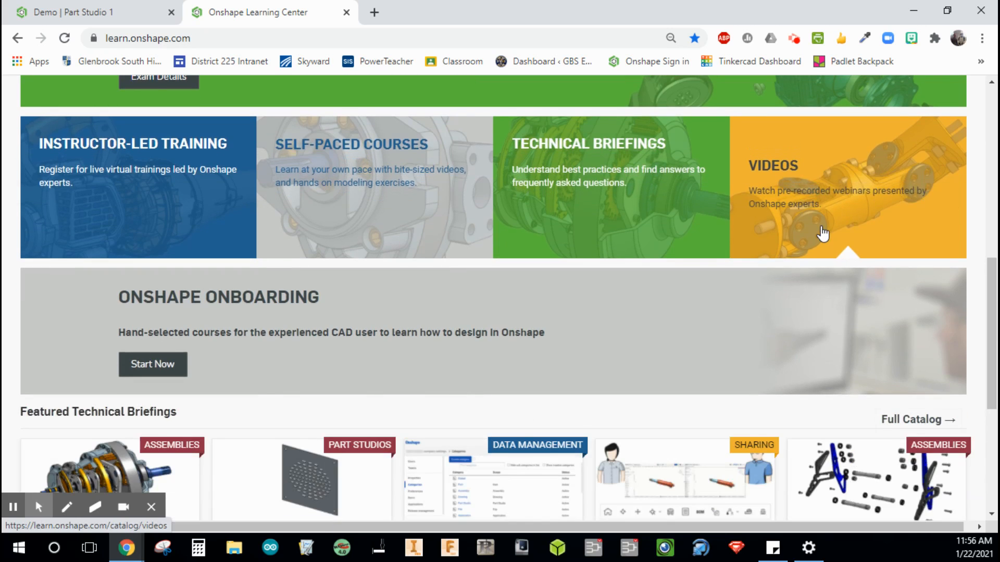
pyautogui.scroll(-4, 821, 232)
pyautogui.scroll(-2, 822, 232)
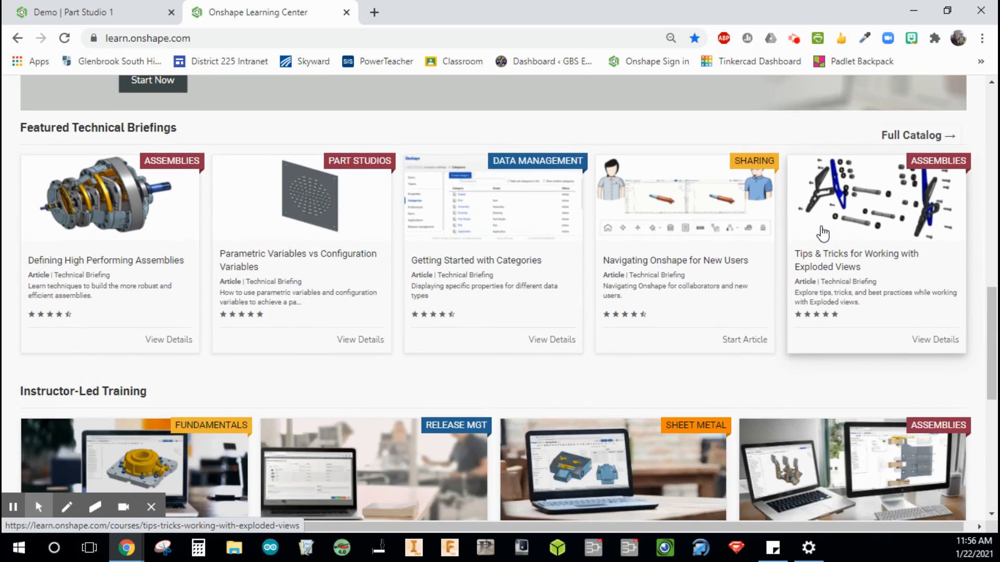
pyautogui.scroll(6, 823, 232)
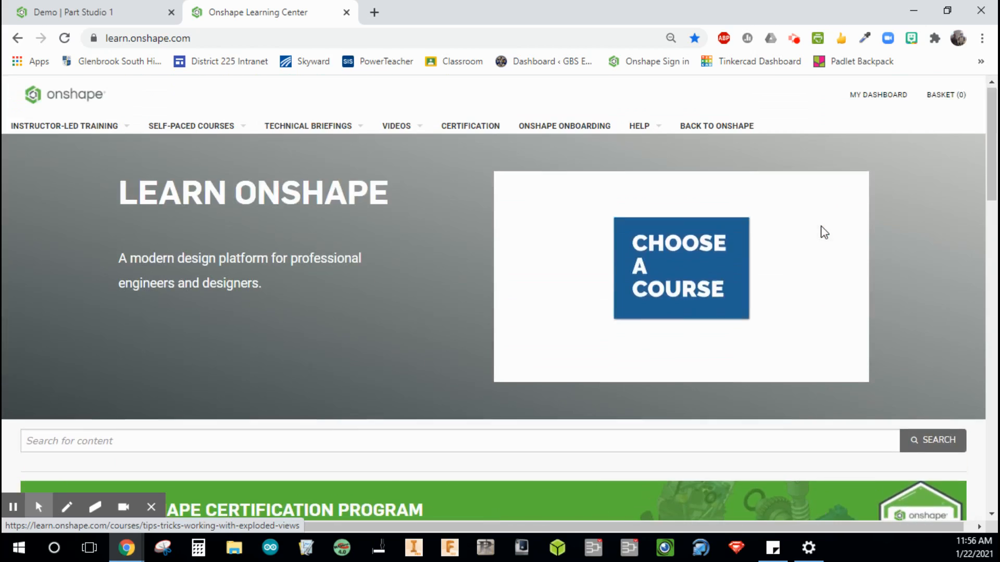
pyautogui.click(346, 13)
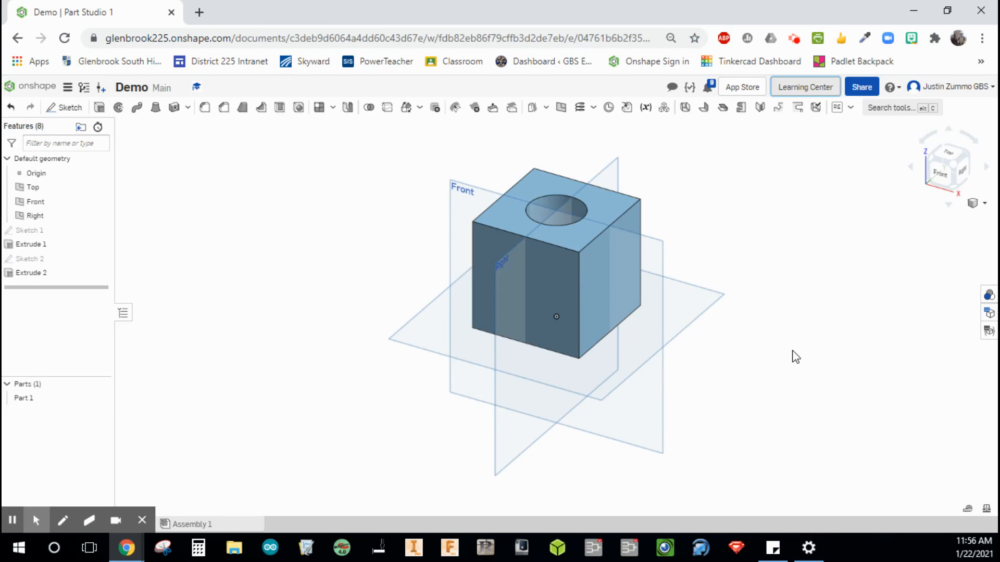